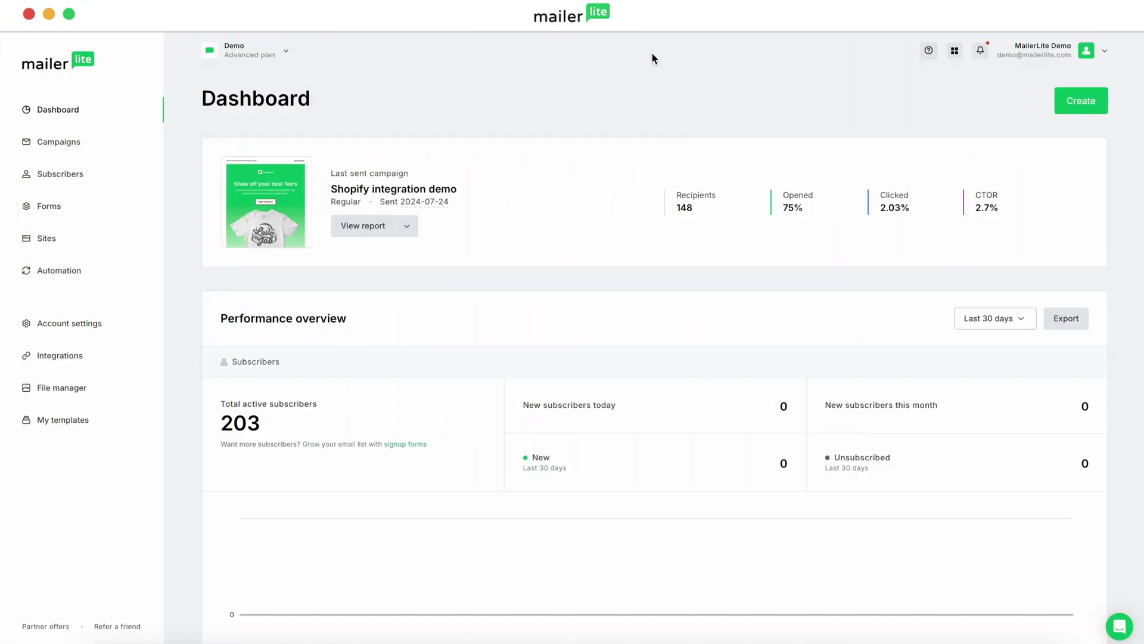
# Step: Create a regular campaign 'Rich text editor demo' with its subject line and the preheader 'How to use the rich text editor'
pyautogui.click(142, 140)
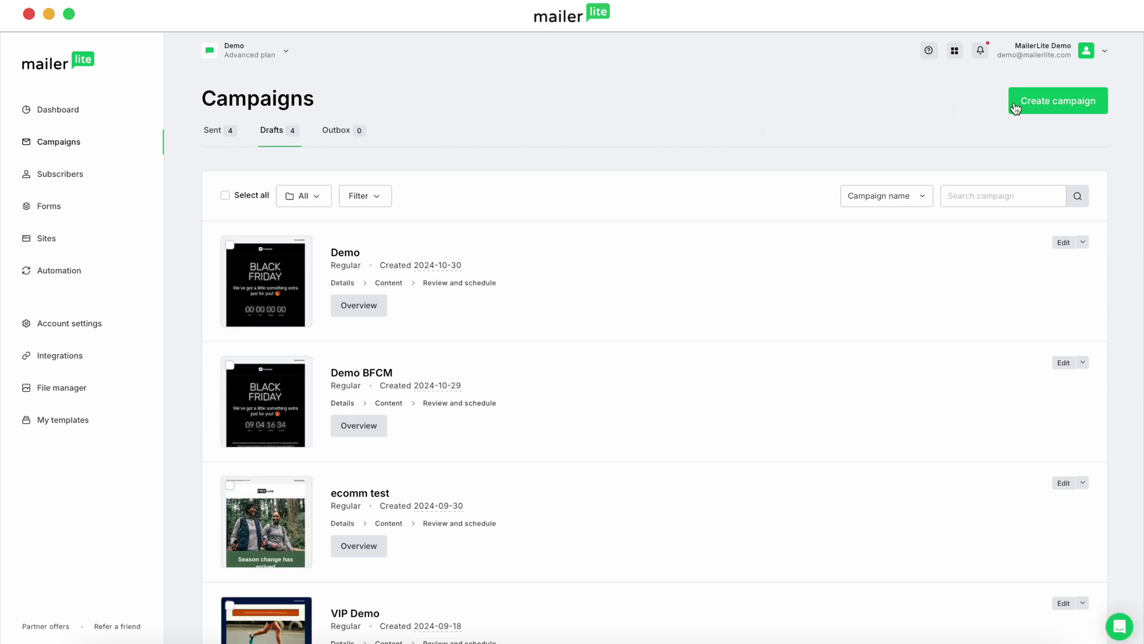
pyautogui.click(1034, 106)
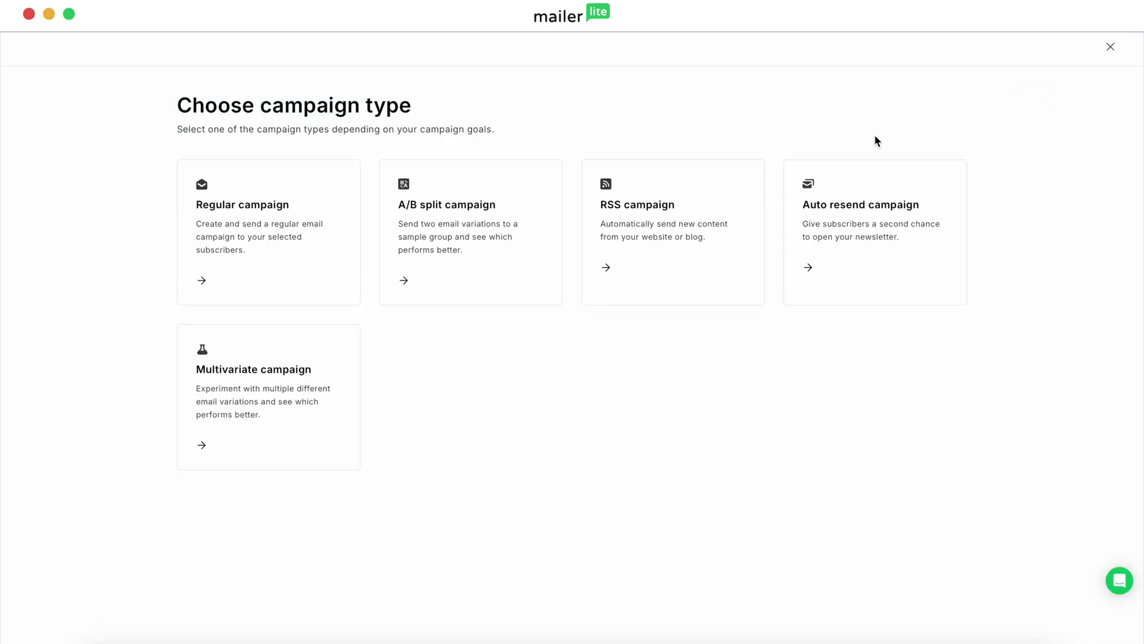
pyautogui.click(250, 229)
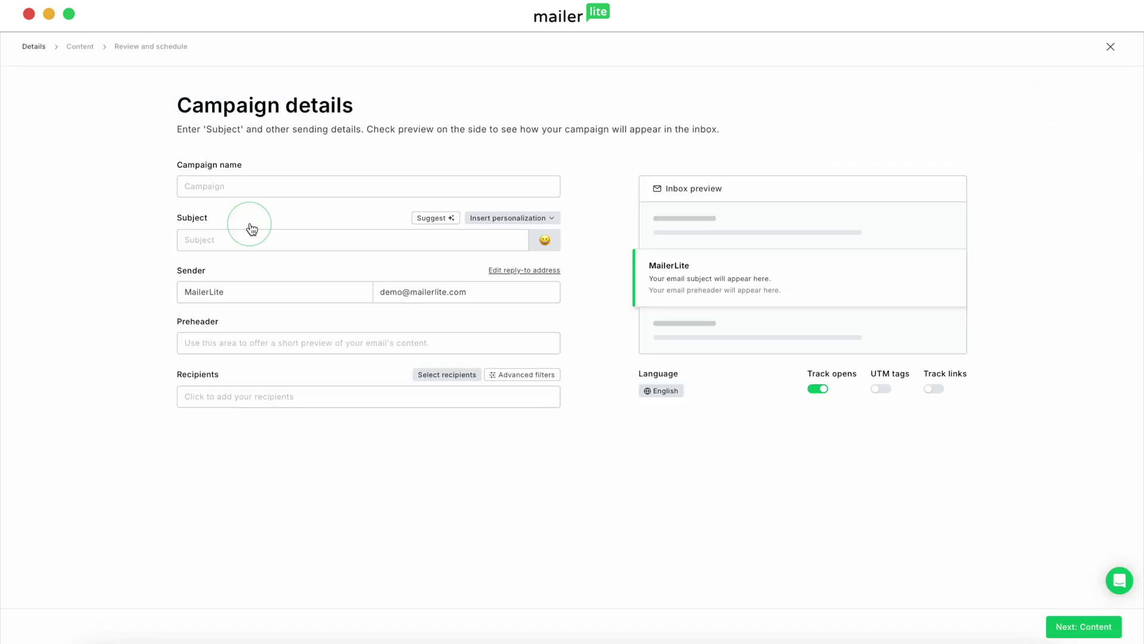
pyautogui.write('Rich text editor demo')
pyautogui.click(294, 239)
pyautogui.write('This is how you create an email with text!')
pyautogui.click(381, 343)
pyautogui.write('How to use the rich text editor')
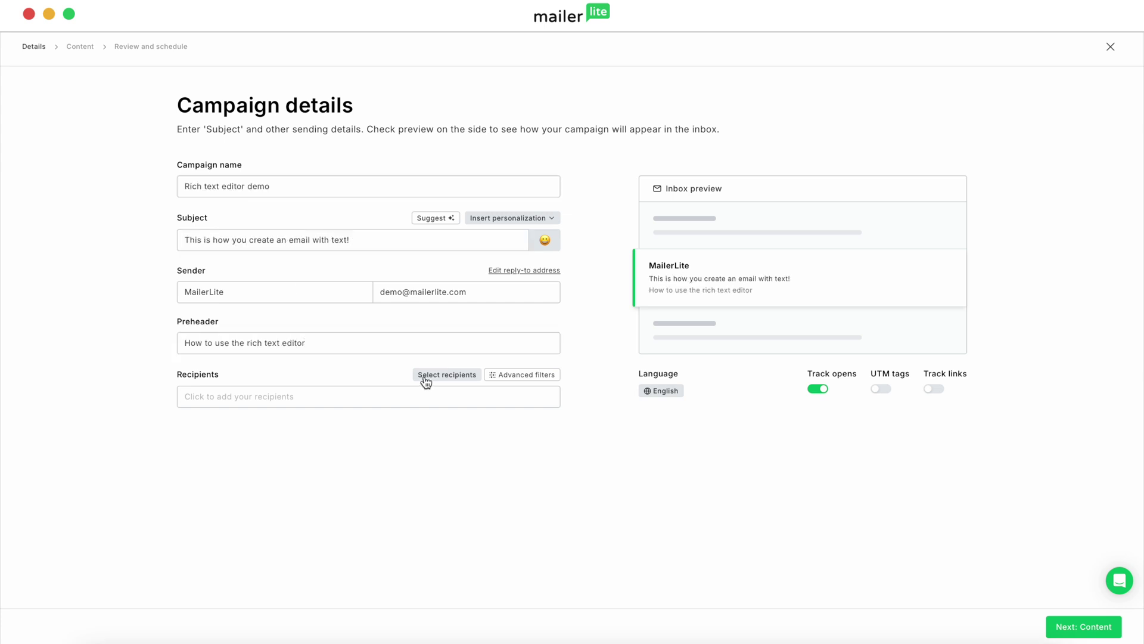
# Step: Choose the Test segment as the campaign's recipients
pyautogui.click(424, 376)
pyautogui.click(172, 290)
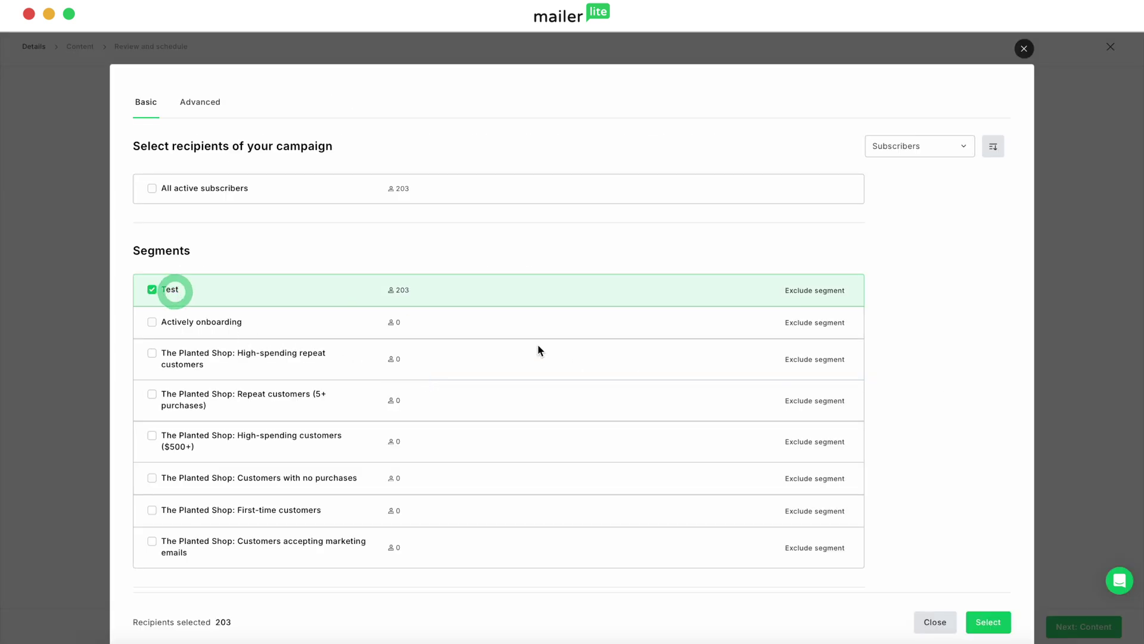
pyautogui.click(985, 620)
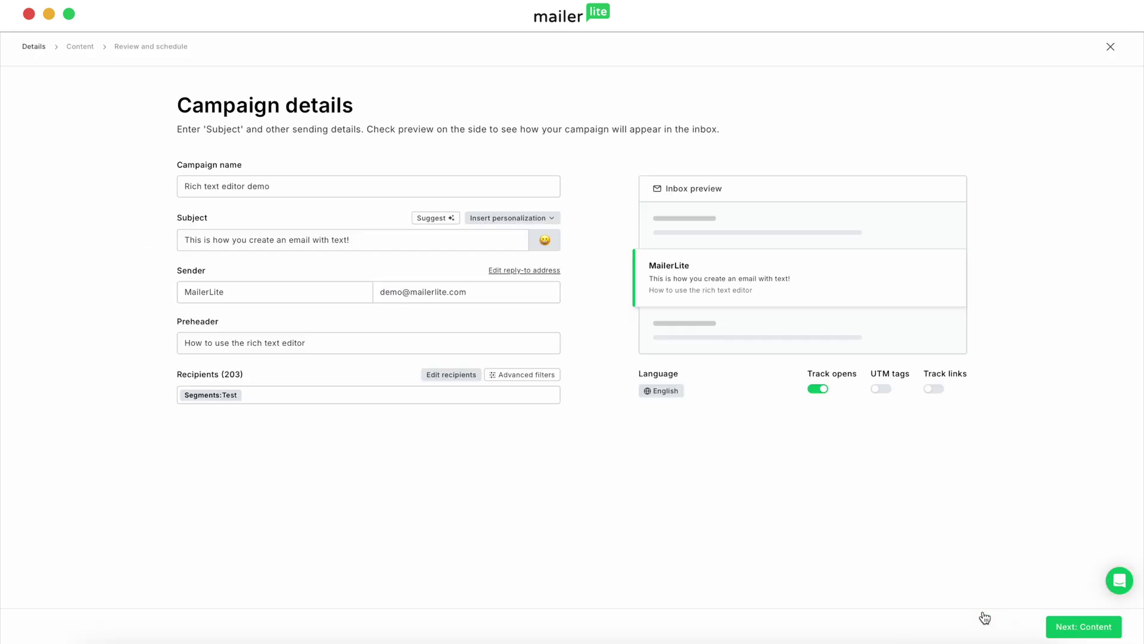
# Step: Start the email content from scratch in the Rich-text editor
pyautogui.click(1065, 627)
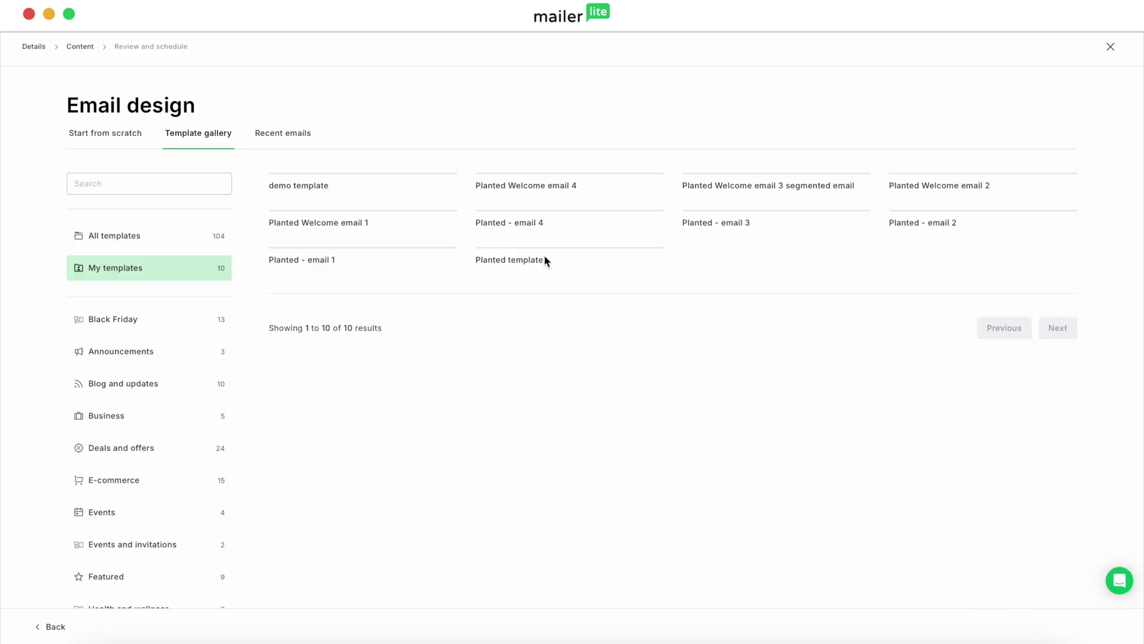
pyautogui.click(105, 137)
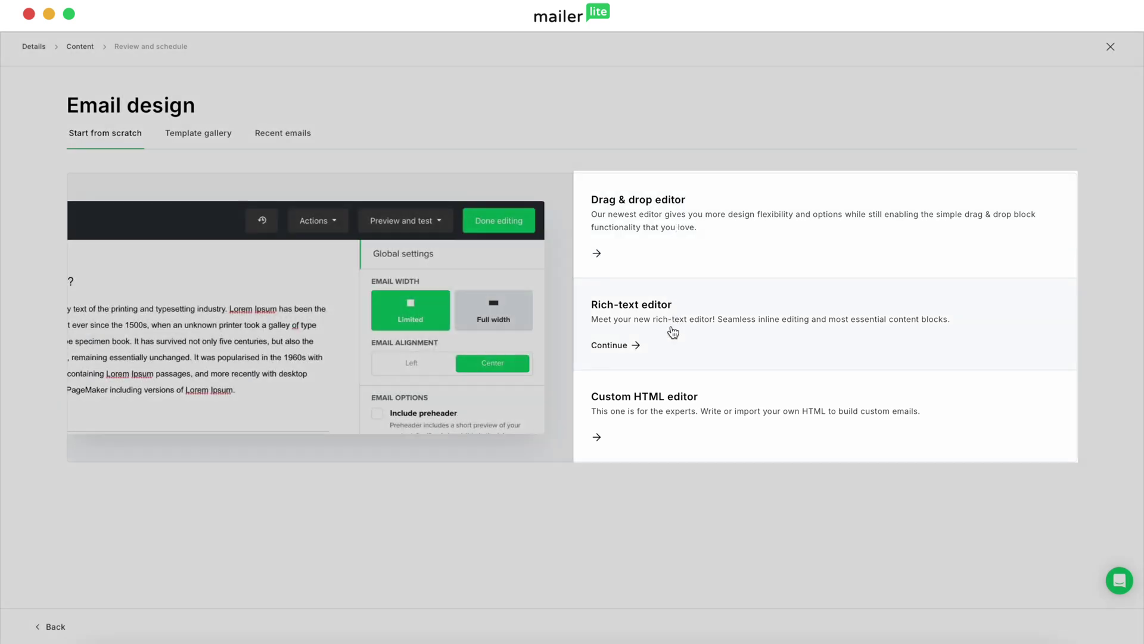
pyautogui.click(672, 328)
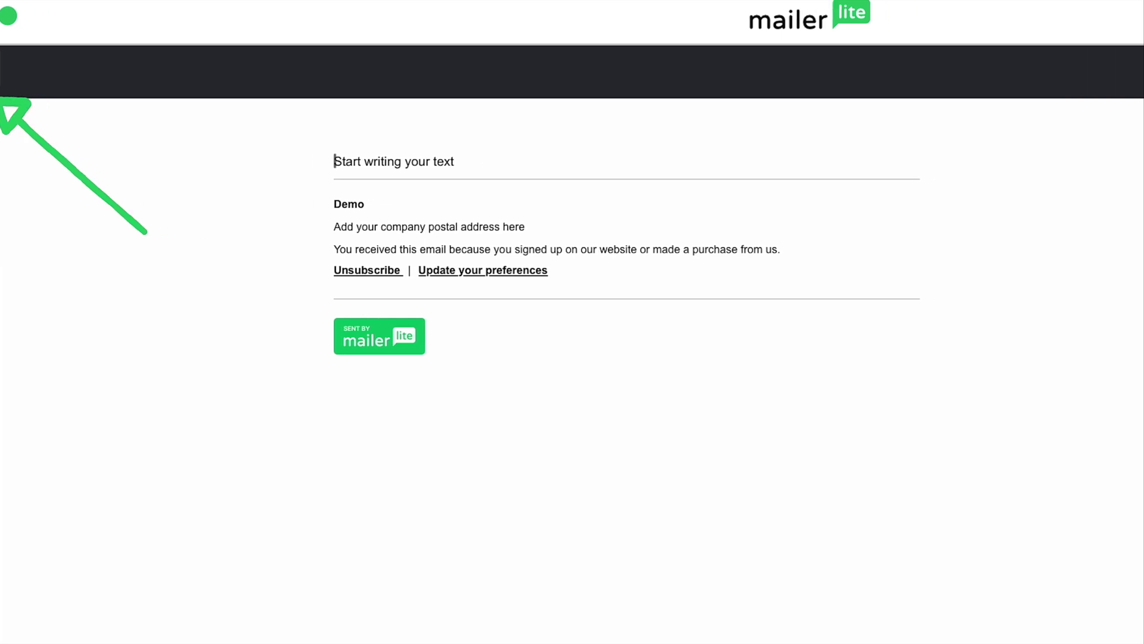
# Step: Check the empty change history and the Actions menu, then review the Preview and test options
pyautogui.click(699, 74)
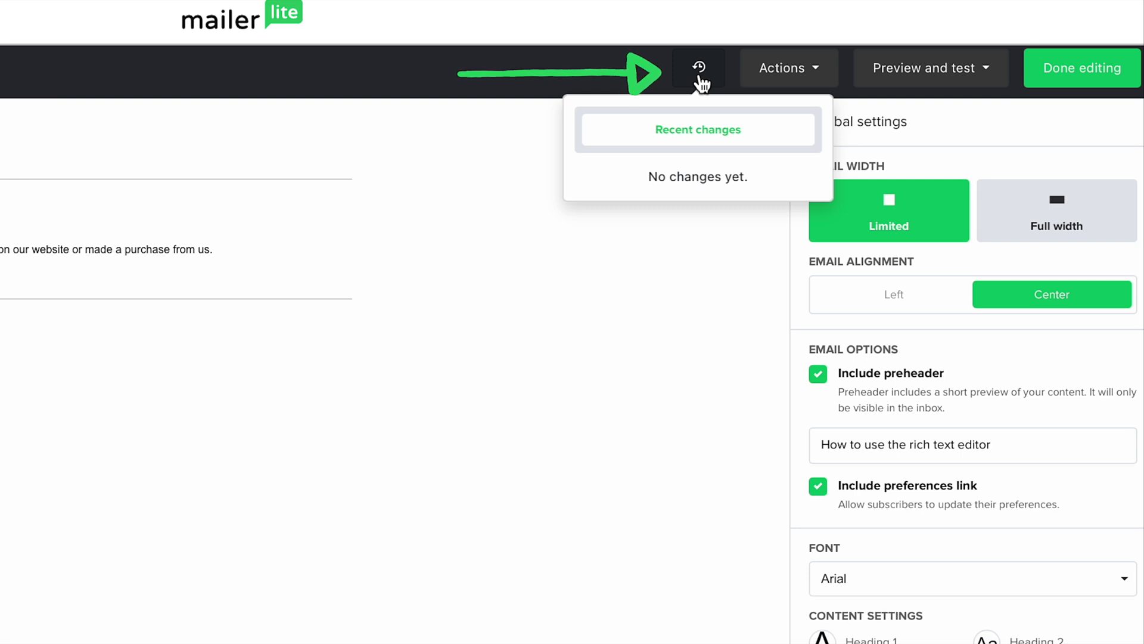
pyautogui.click(701, 82)
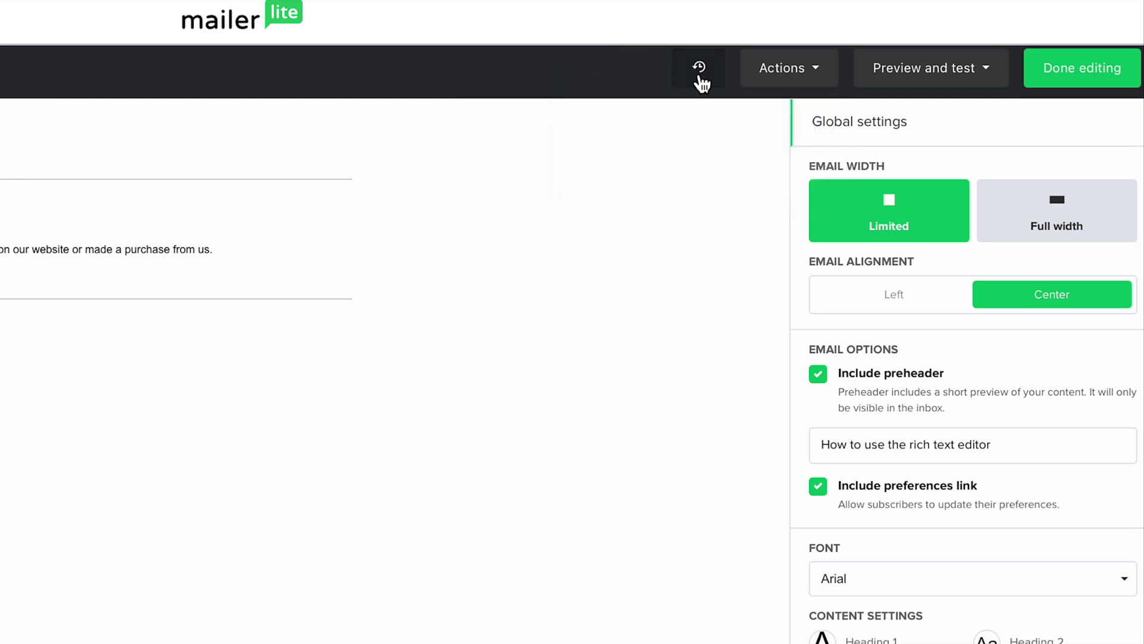
pyautogui.click(827, 76)
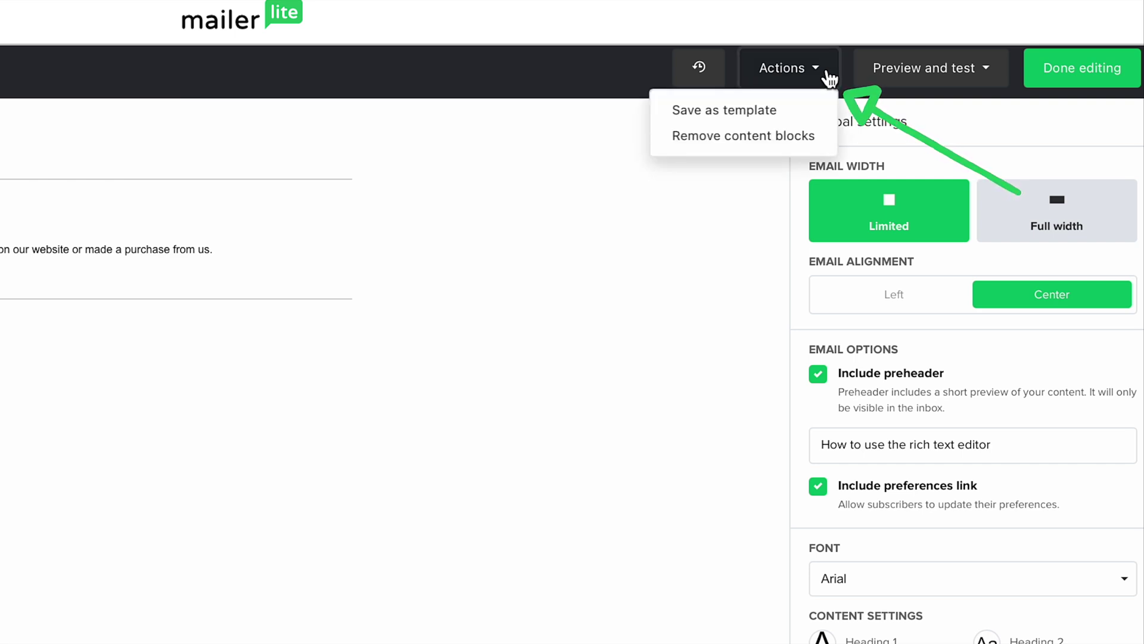
pyautogui.click(827, 76)
pyautogui.click(986, 71)
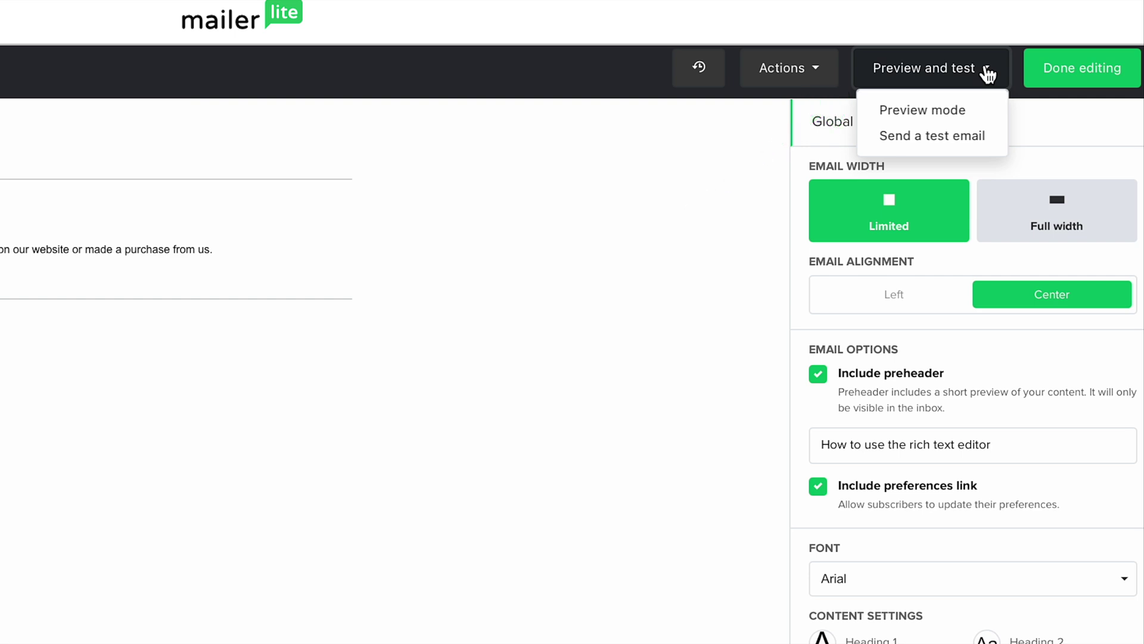
pyautogui.click(986, 69)
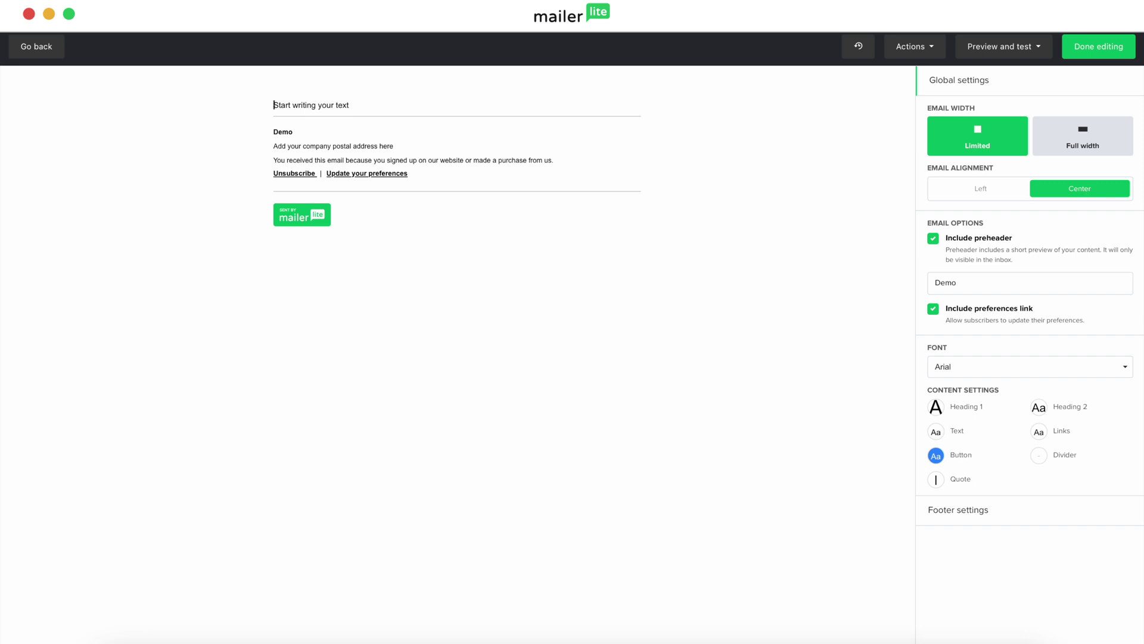
pyautogui.moveTo(258, 105)
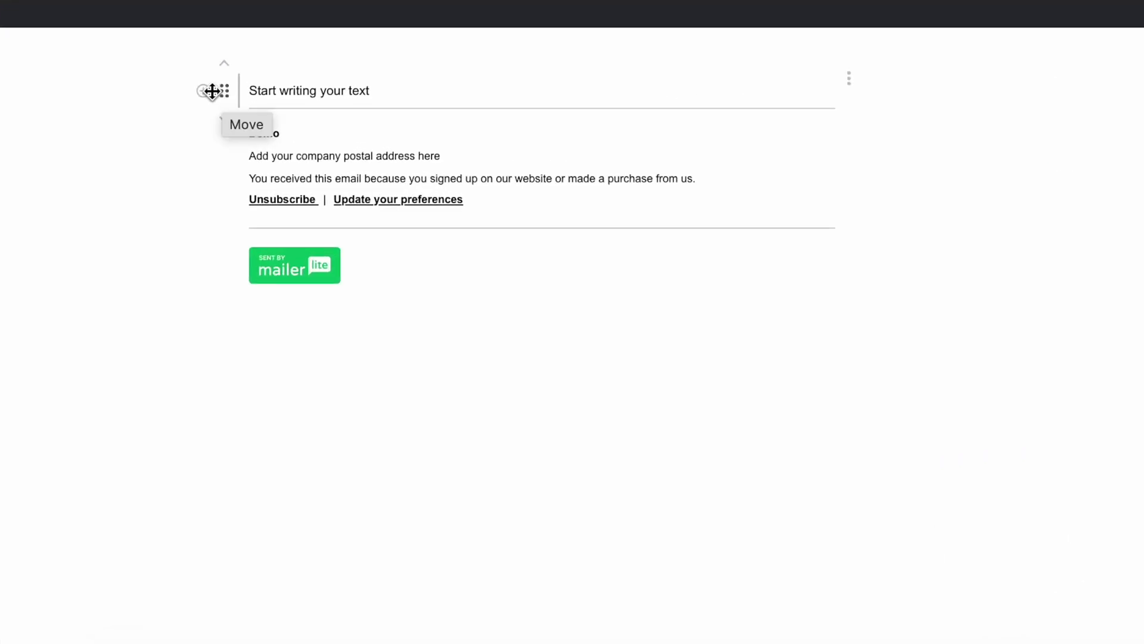
pyautogui.click(204, 92)
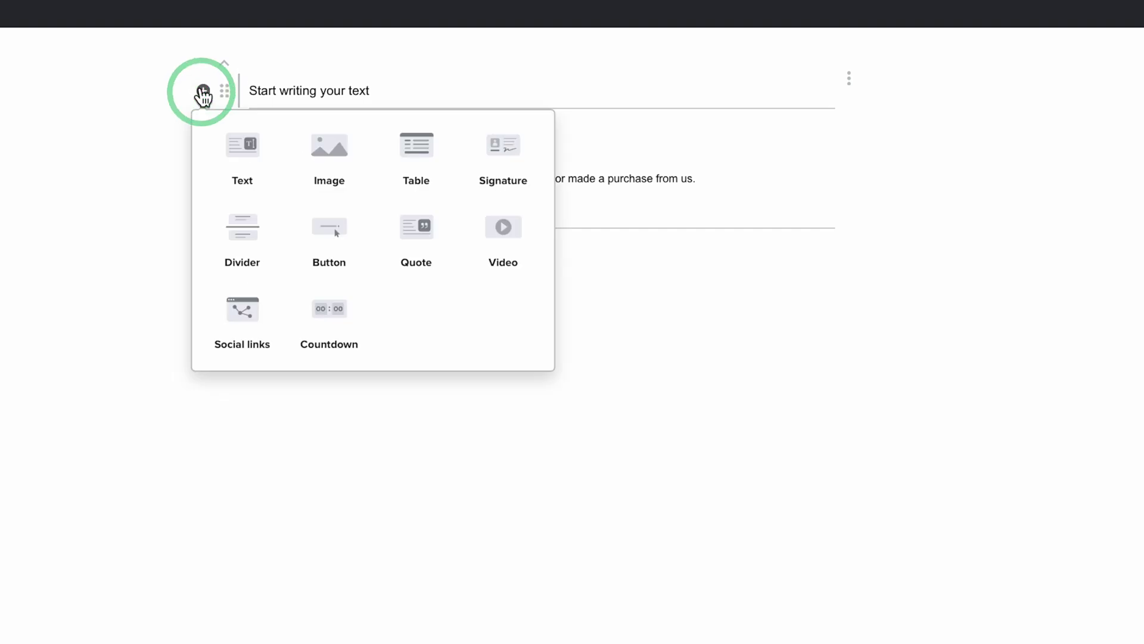
pyautogui.click(234, 151)
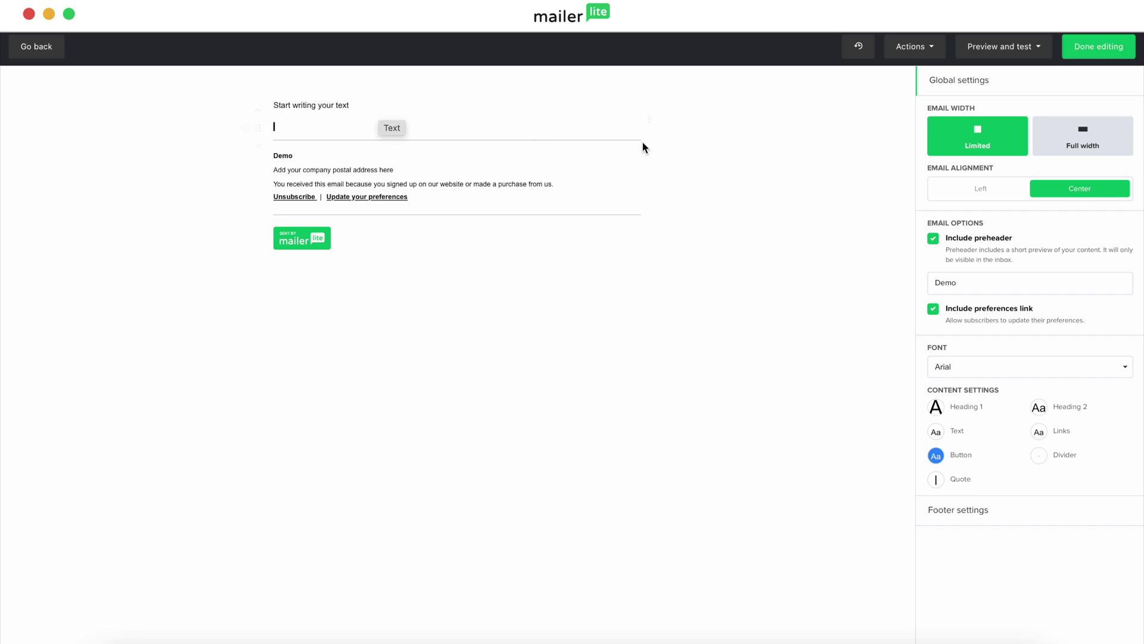
pyautogui.moveTo(649, 124)
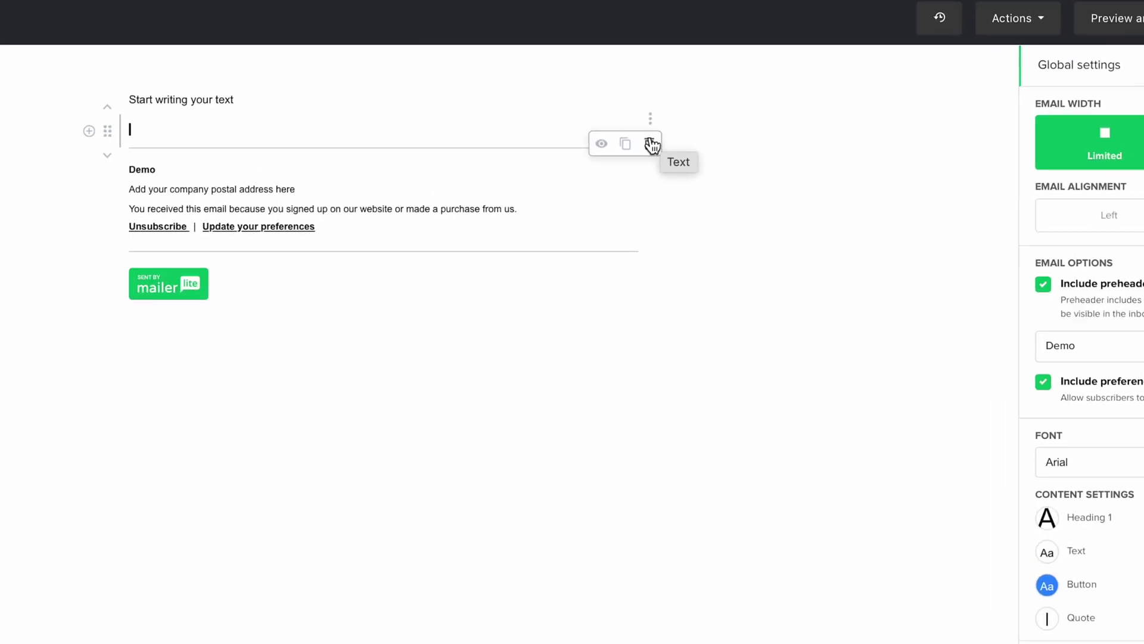
pyautogui.click(650, 144)
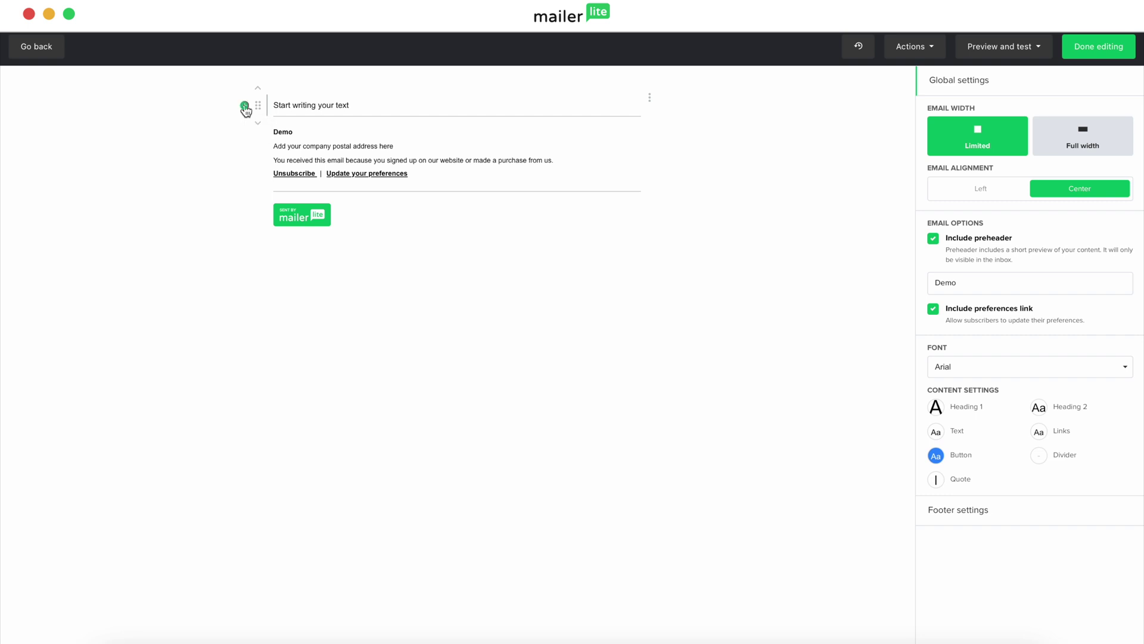
pyautogui.click(244, 107)
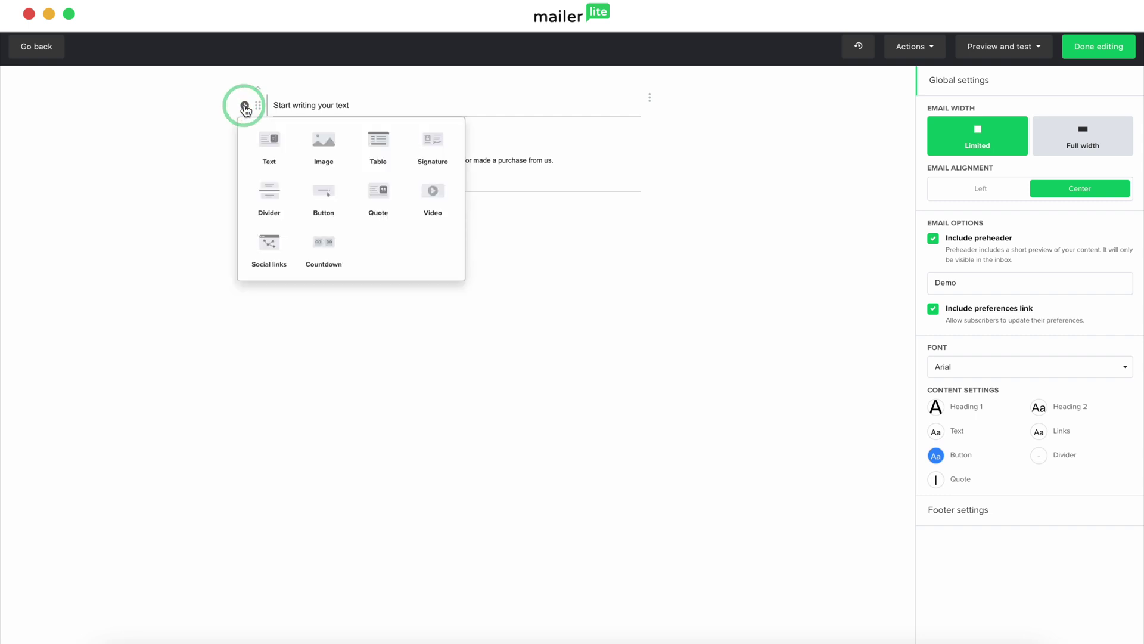
# Step: Insert an empty image block and move it above the starter text block
pyautogui.click(331, 143)
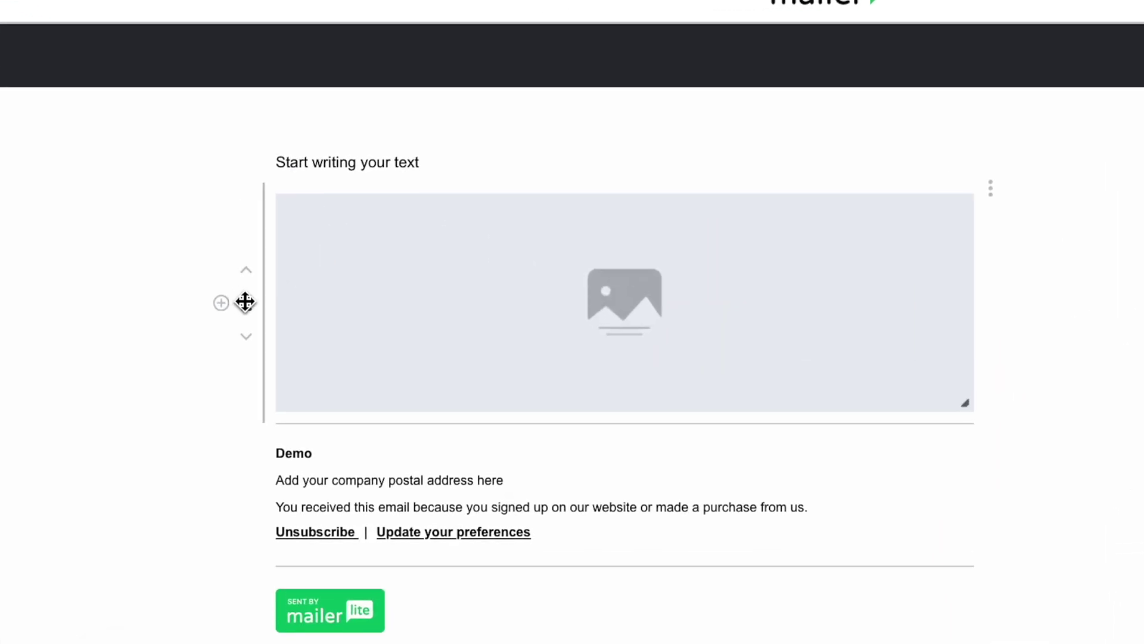
pyautogui.moveTo(245, 303); pyautogui.dragTo(259, 150)
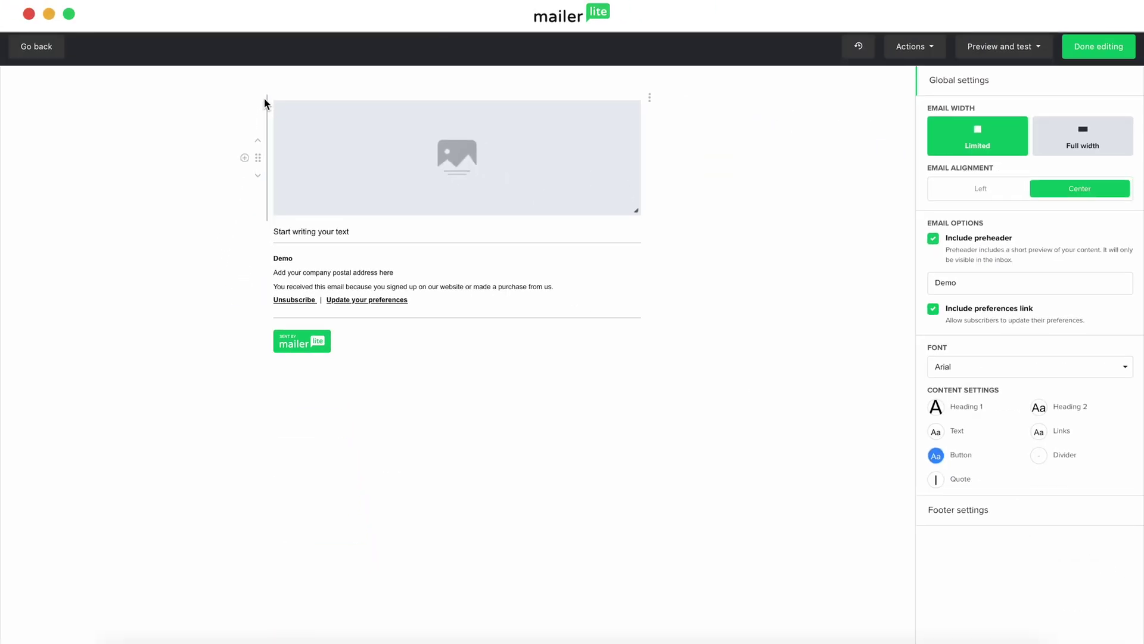
pyautogui.click(492, 150)
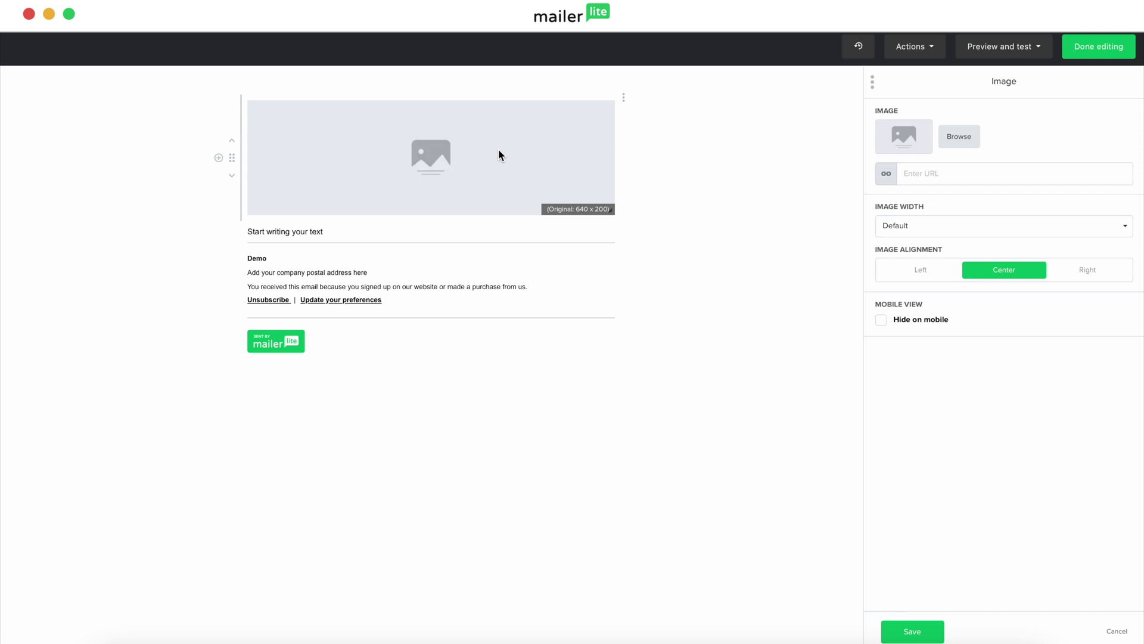
# Step: Place primary-logo.png from the Planted folder in the image block, shrink it, left-align it and save
pyautogui.click(963, 136)
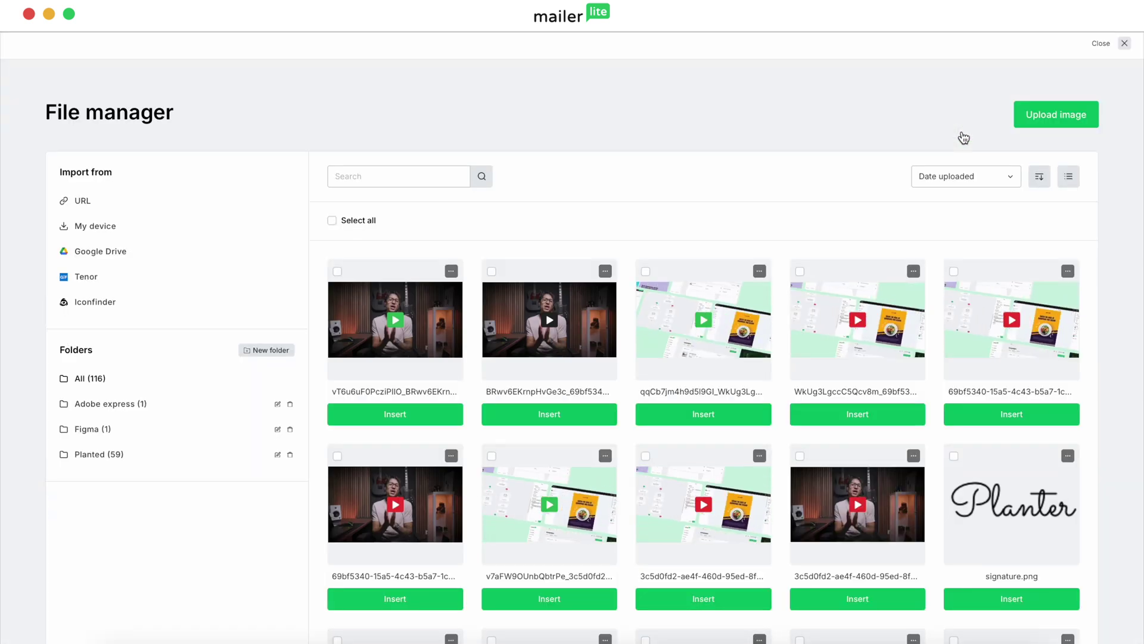
pyautogui.click(172, 460)
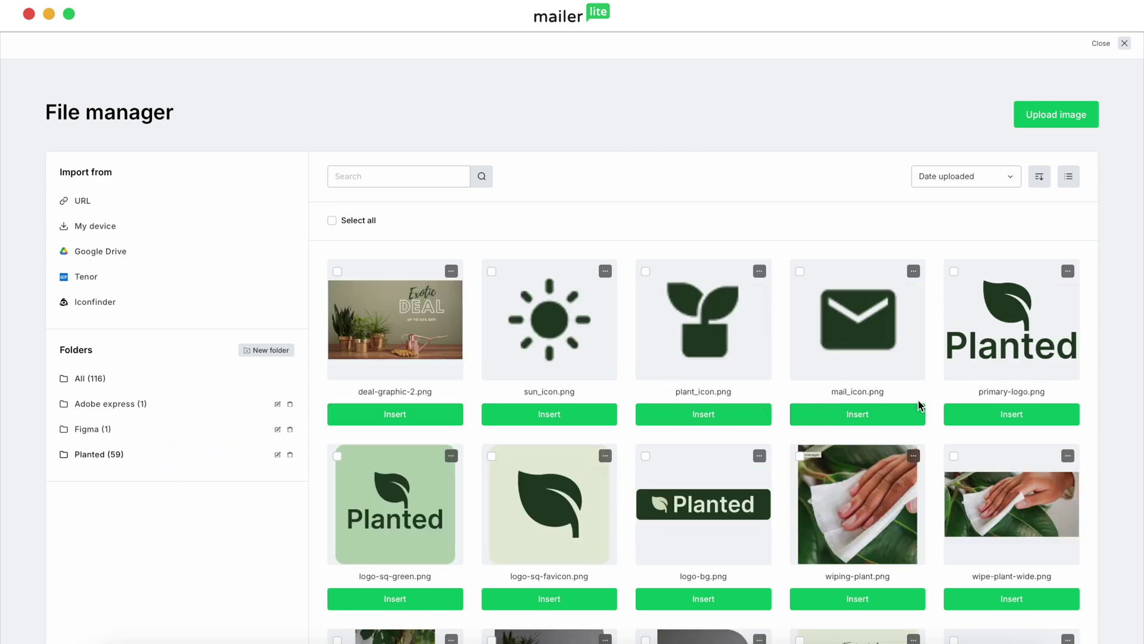
pyautogui.click(982, 416)
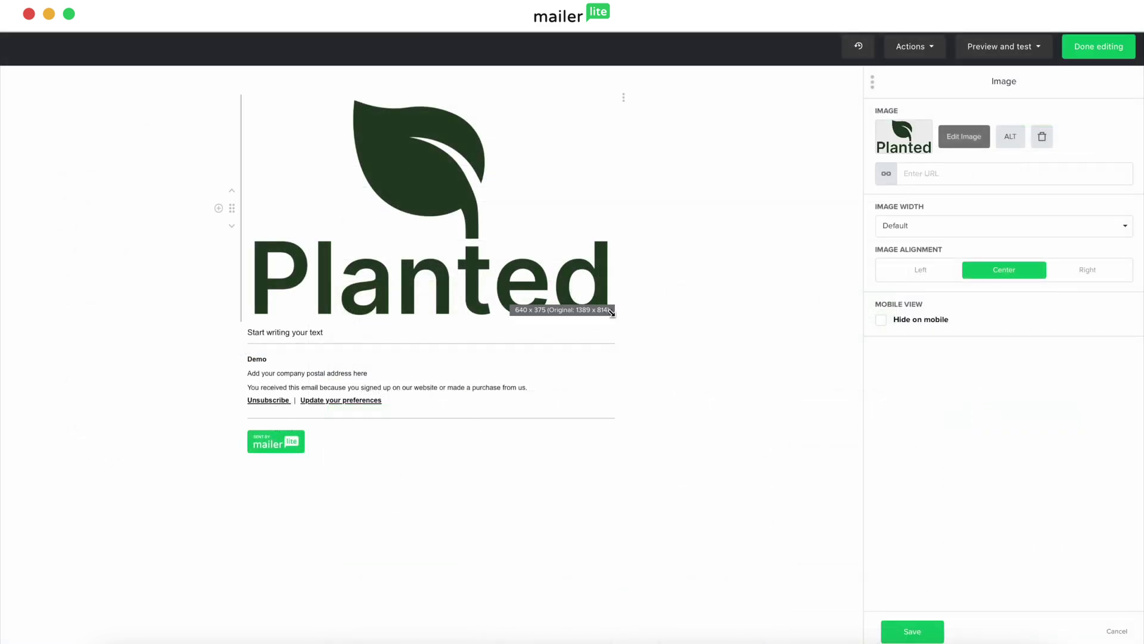
pyautogui.moveTo(612, 313); pyautogui.dragTo(400, 138)
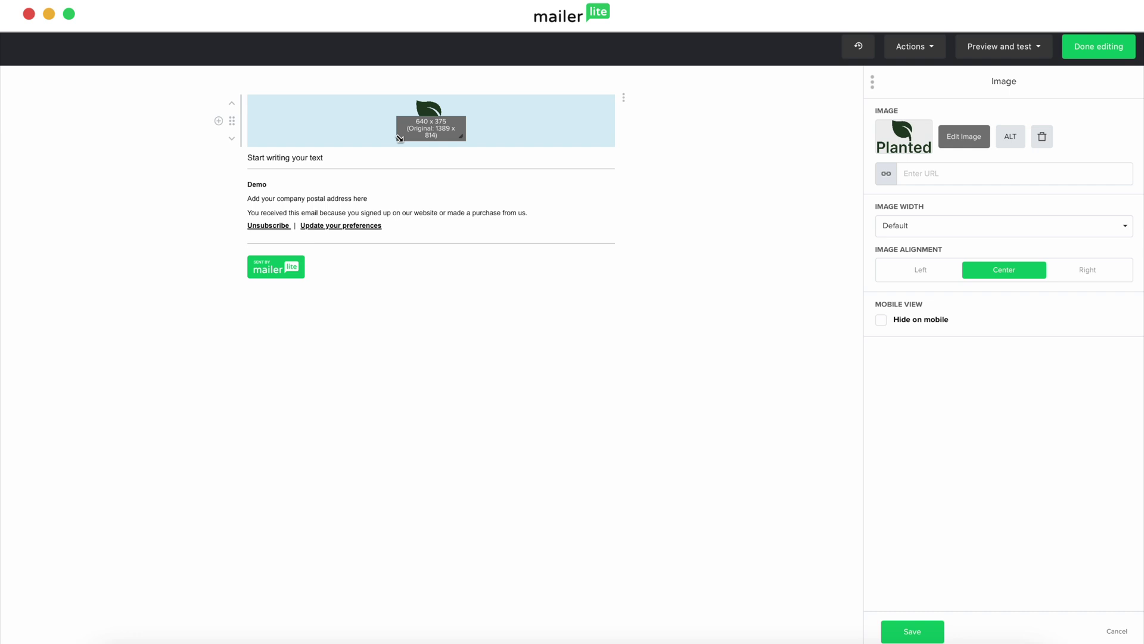
pyautogui.moveTo(400, 139); pyautogui.dragTo(398, 136)
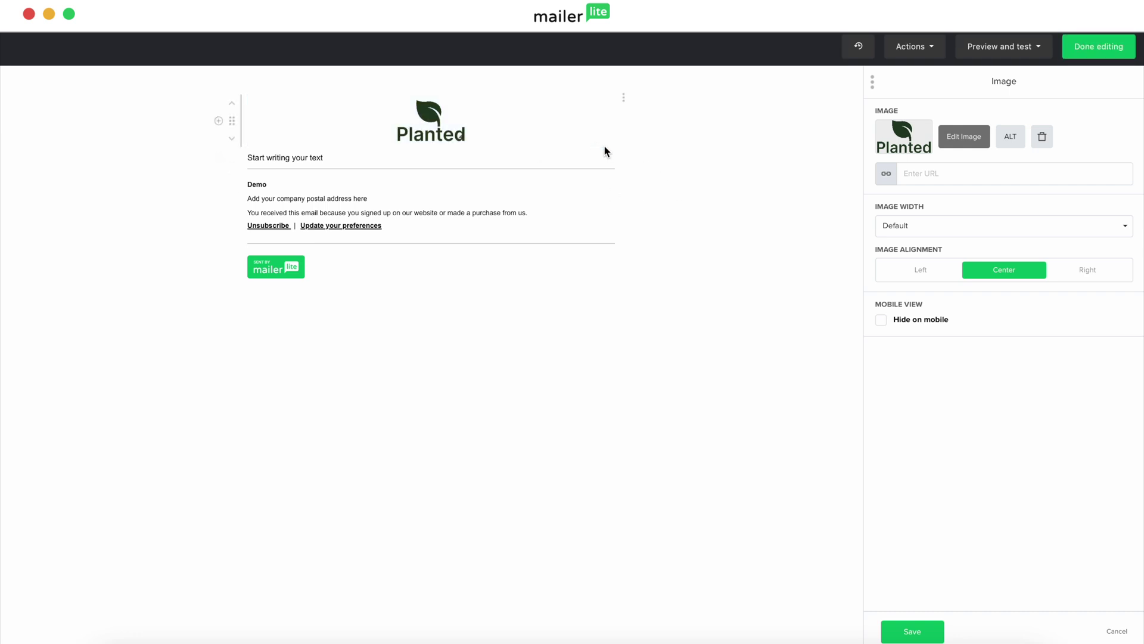
pyautogui.click(922, 271)
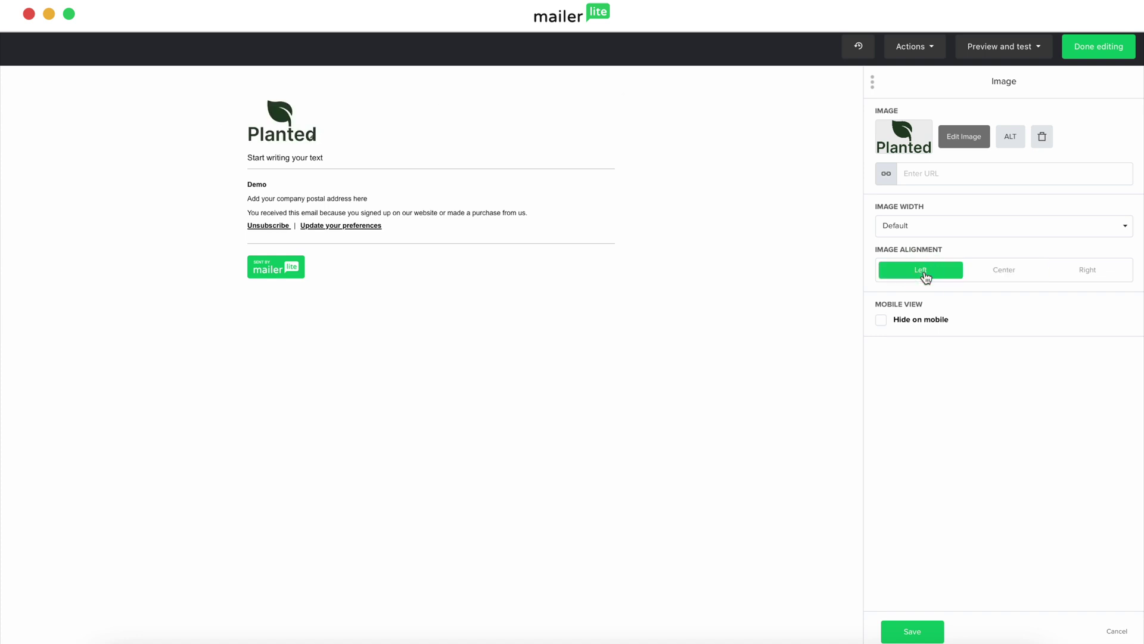
pyautogui.click(933, 633)
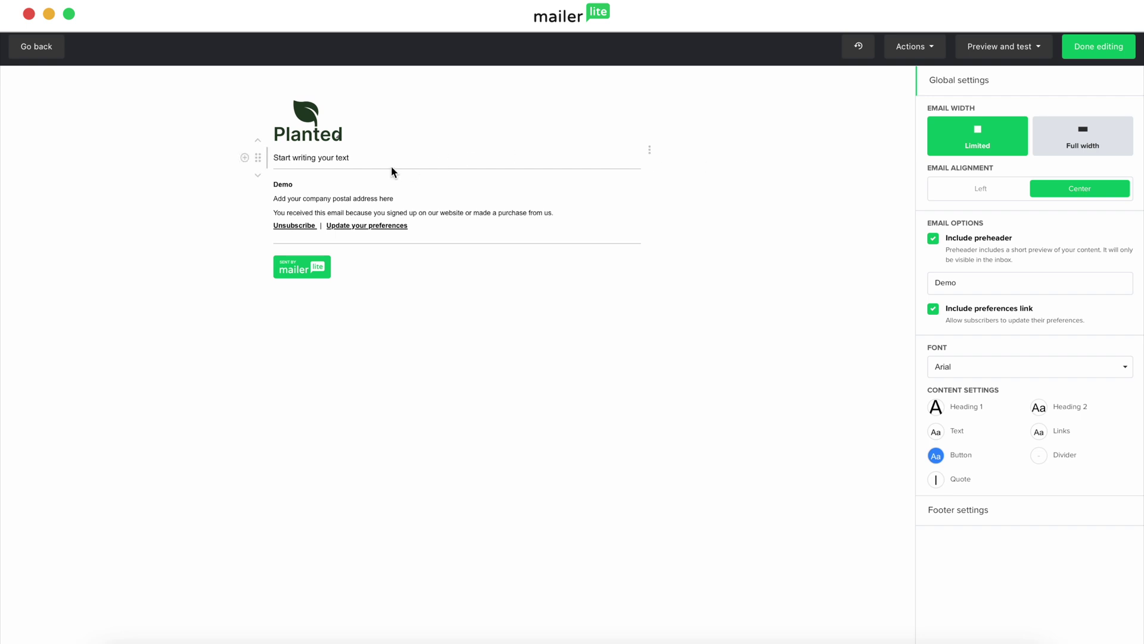
# Step: Replace the 'Start writing your text' placeholder with 'Hey there'
pyautogui.click(361, 155)
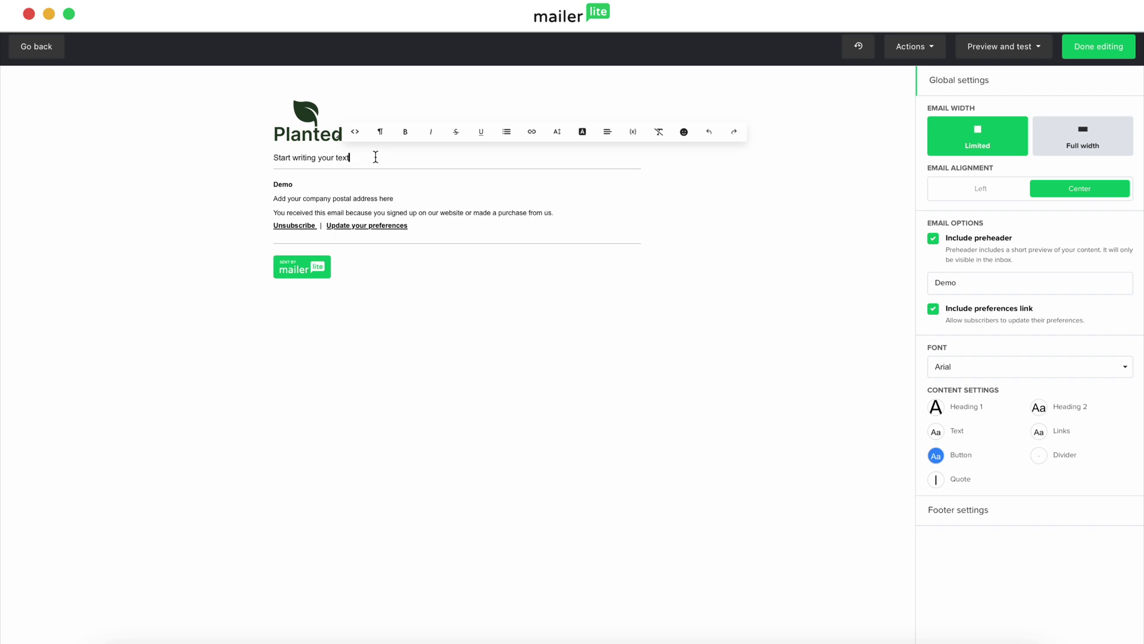
pyautogui.press('BackSpace')
pyautogui.press('BackSpace')
pyautogui.press('BackSpace')
pyautogui.press('BackSpace')
pyautogui.press('BackSpace')
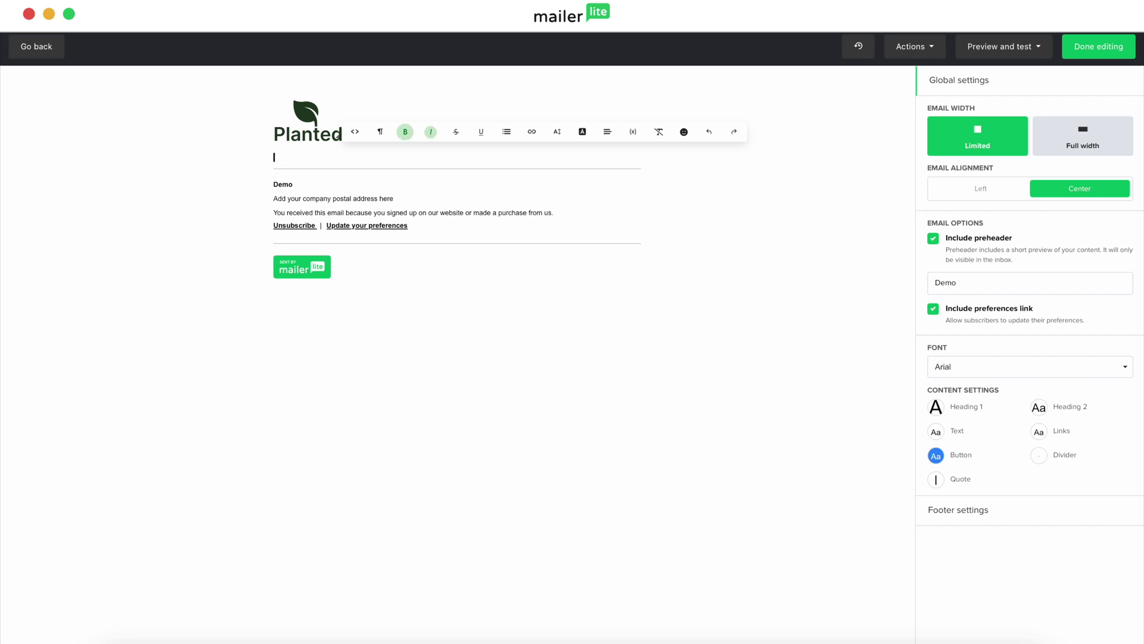
pyautogui.write('Hey there')
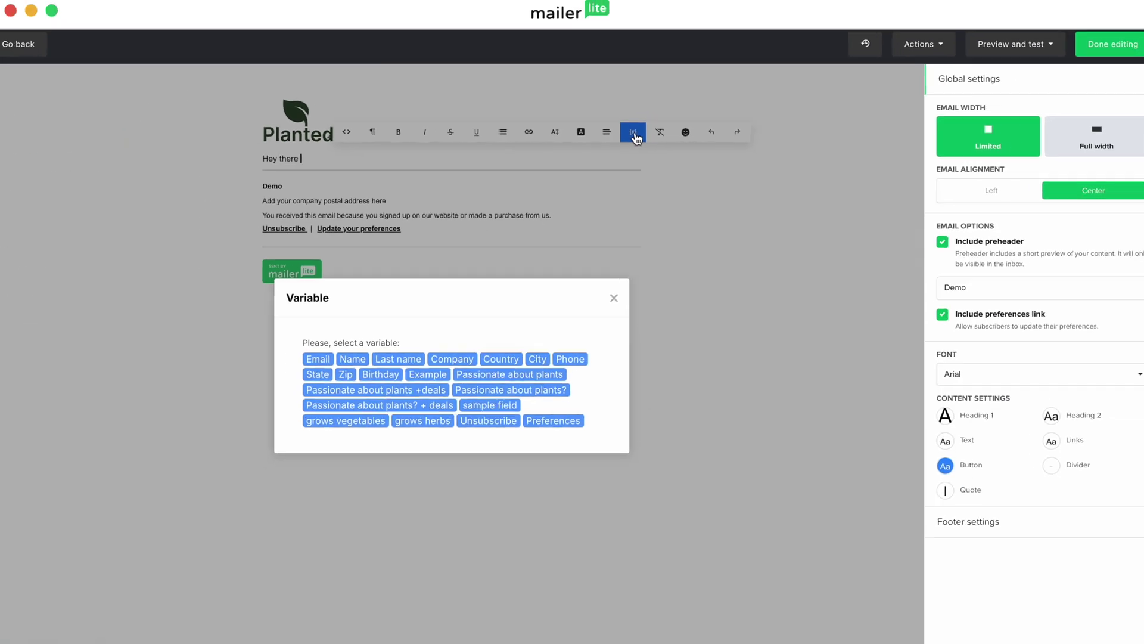
# Step: Insert the {$name} subscriber variable after 'Hey there'
pyautogui.click(362, 353)
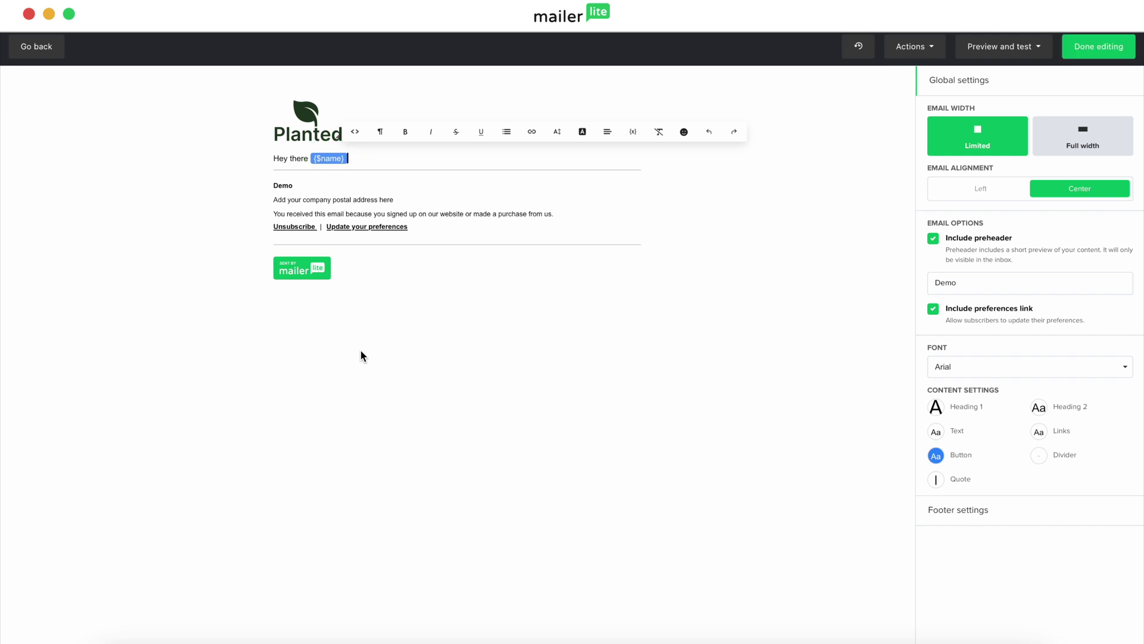
# Step: Write the welcome paragraphs, the NEWLEAF15 gift offer and the 'Planted crew' intro line
pyautogui.press('Return')
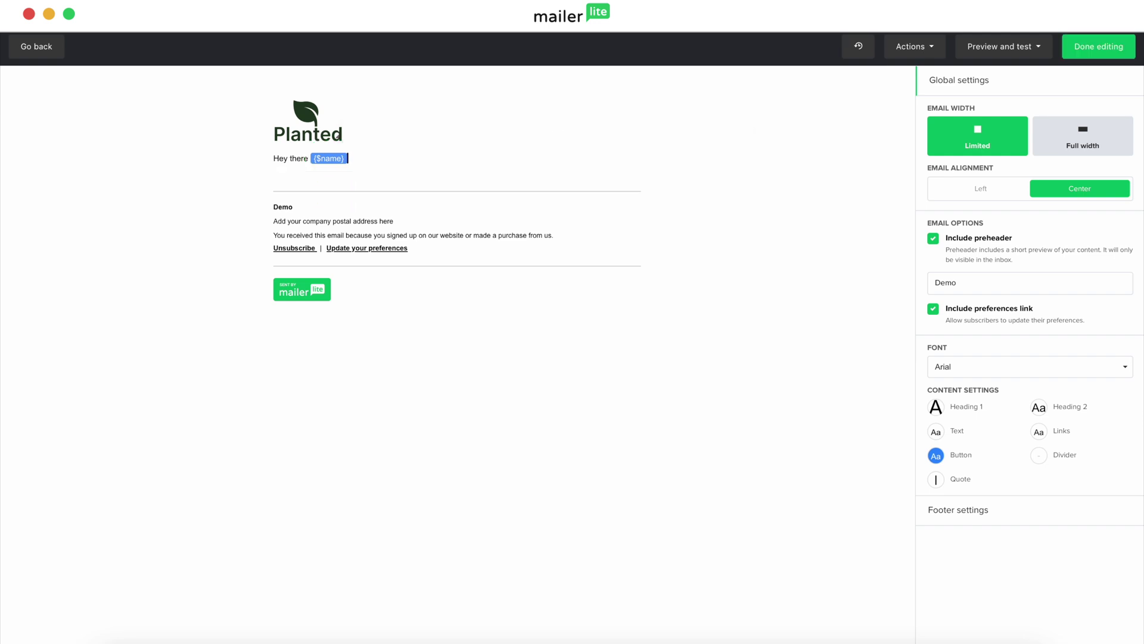
pyautogui.write("We're so excited you've joined our little family at Planted! Thanks for signing up -- we can't wait to be part of your plant journey.")
pyautogui.press('Return')
pyautogui.write('First things first, we\'ve got a little welcome gift for you. Use the code NEWLEAF15 at checkout to get 15% off your first purchase. Consider it out way of saying "thanks for planting with us!"')
pyautogui.press('Return')
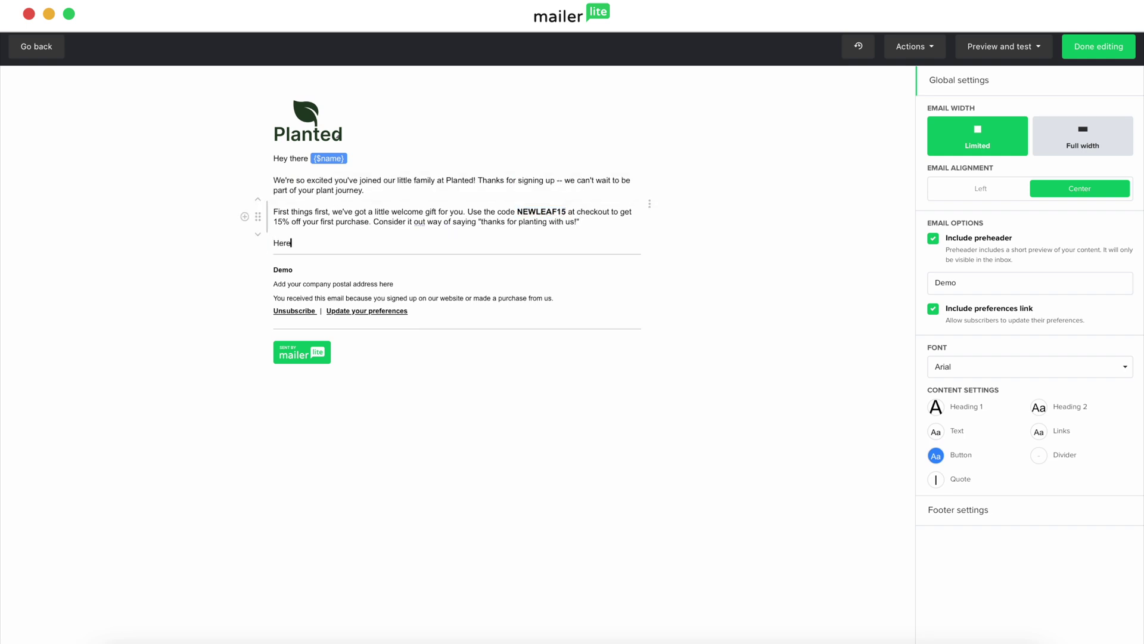
pyautogui.write("Here's what you can look forward to as part of the Planted crew:")
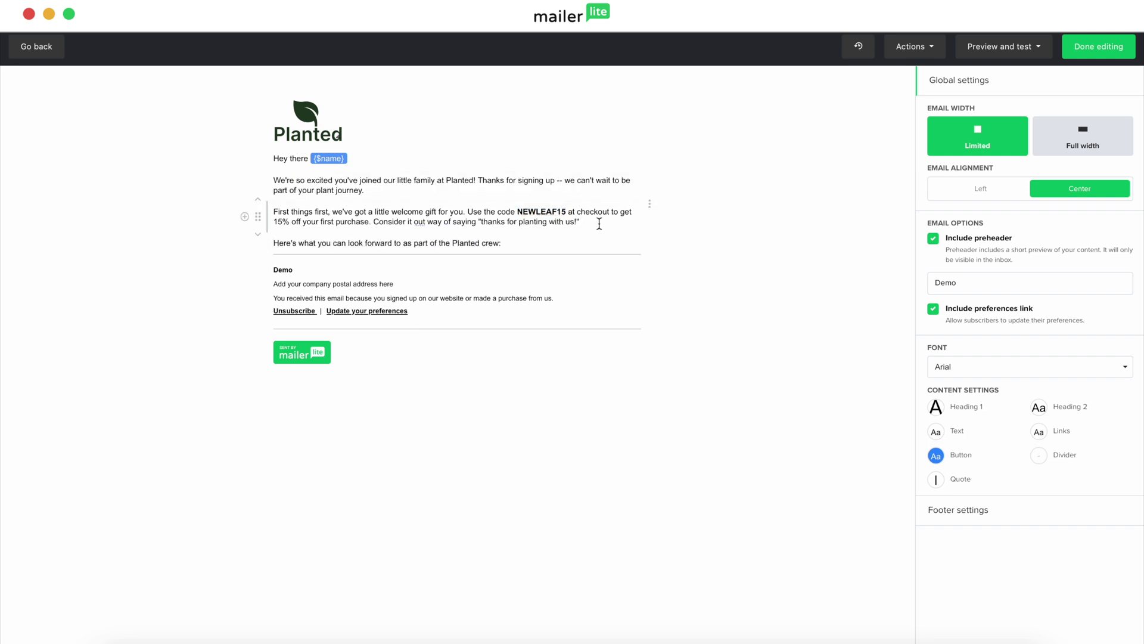
# Step: Make the 'Here's what you can look forward to' line bold
pyautogui.moveTo(502, 243); pyautogui.dragTo(412, 243)
pyautogui.tripleClick(273, 243)
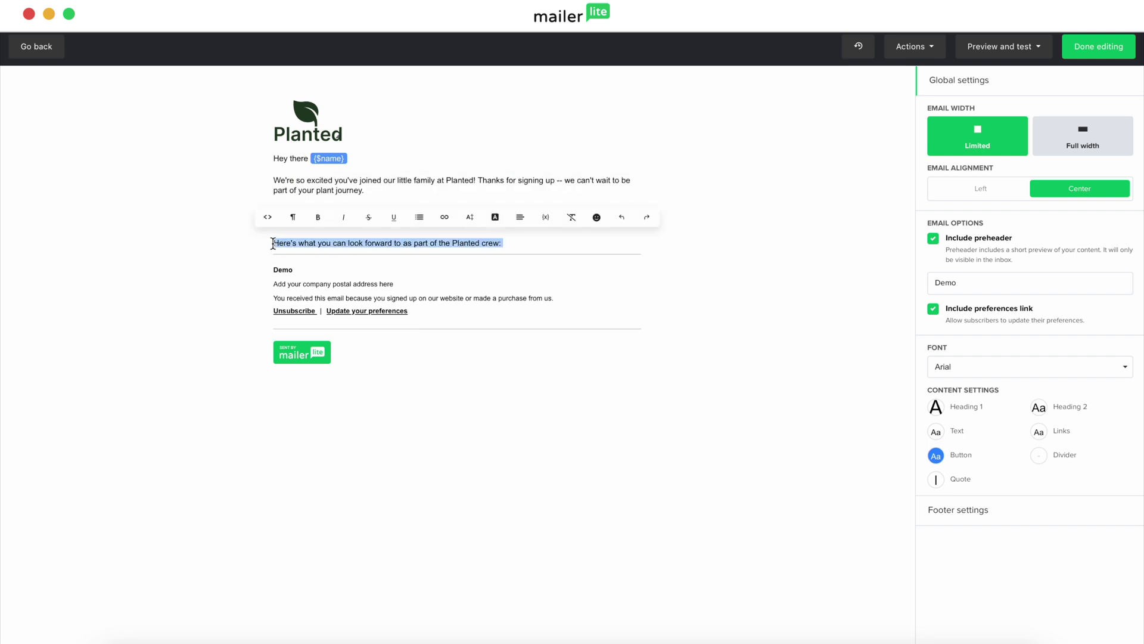
pyautogui.click(319, 220)
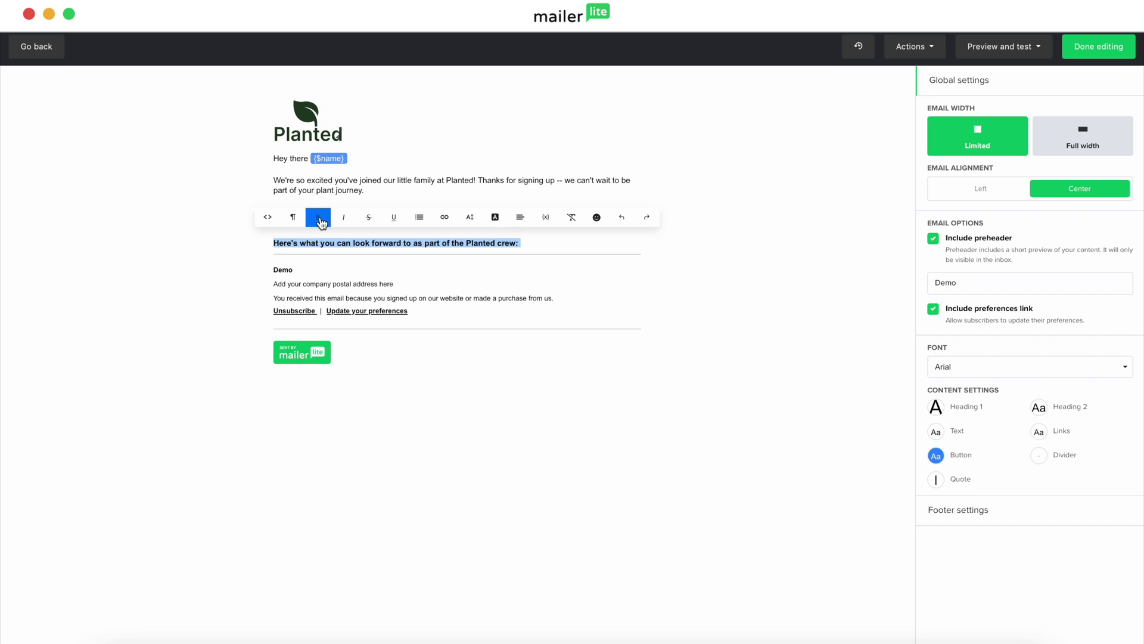
# Step: Start a non-bold bulleted list on a new line below the bold heading
pyautogui.click(536, 240)
pyautogui.press('Return')
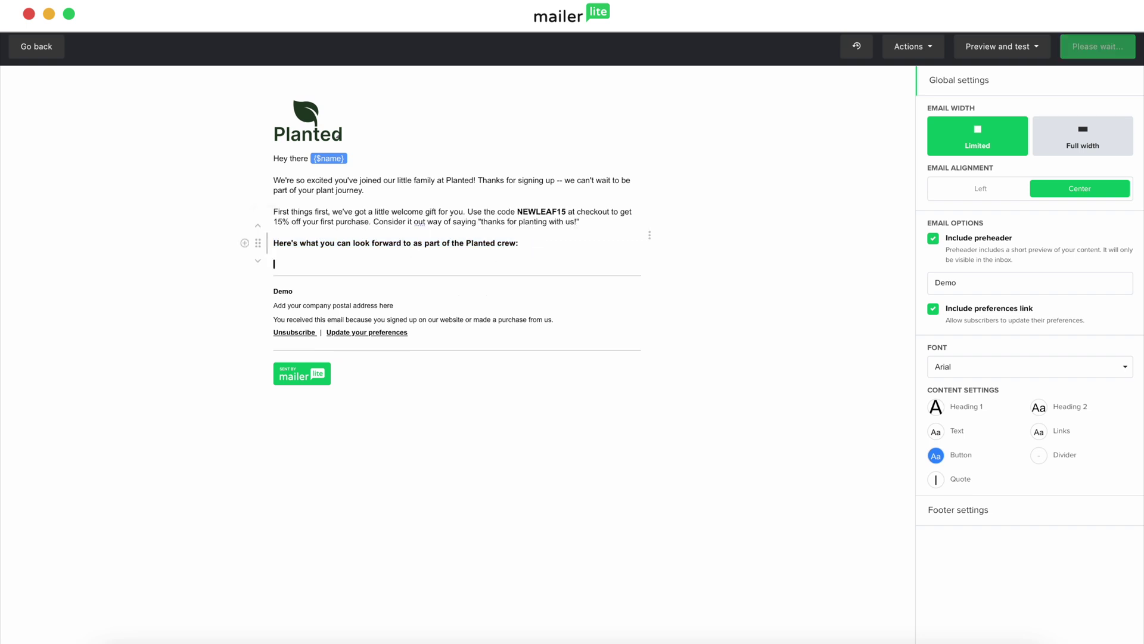
pyautogui.click(311, 267)
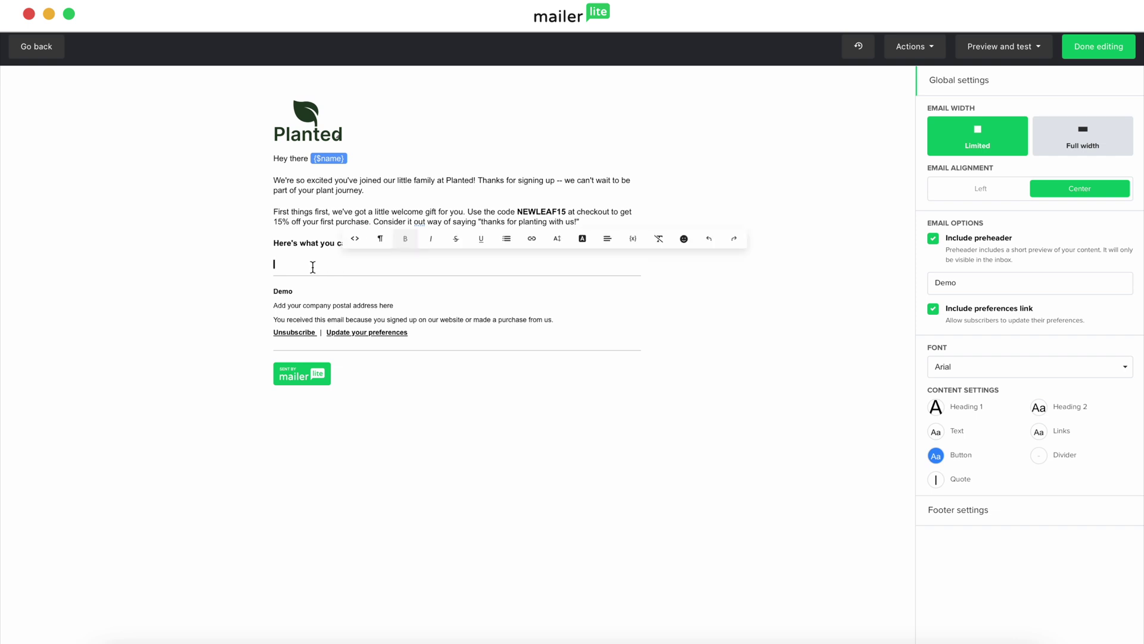
pyautogui.click(407, 243)
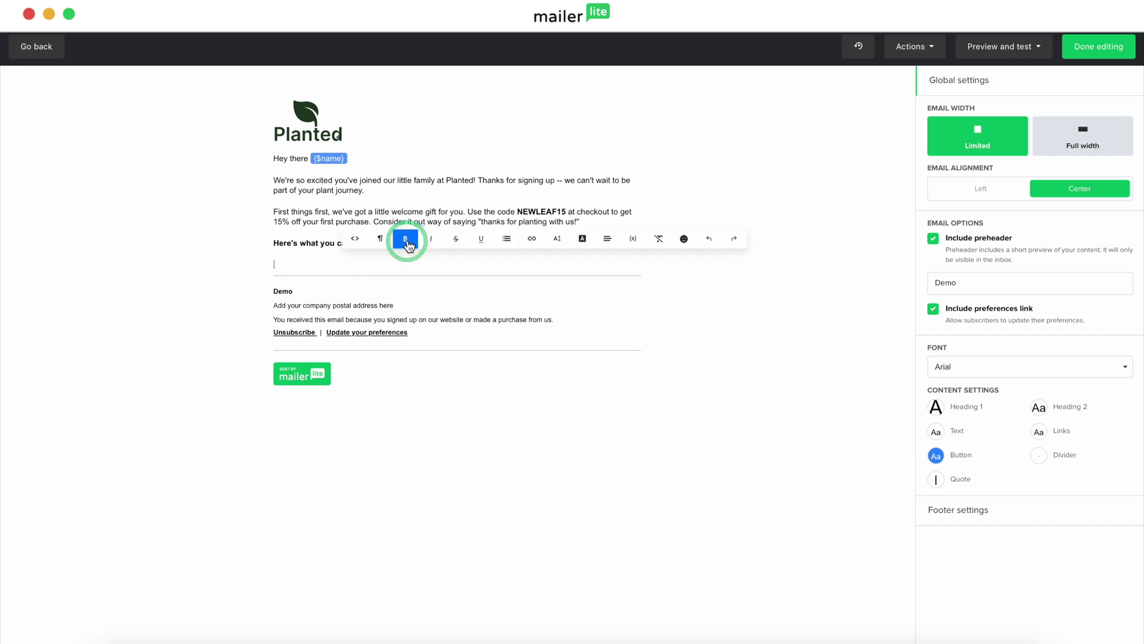
pyautogui.click(507, 239)
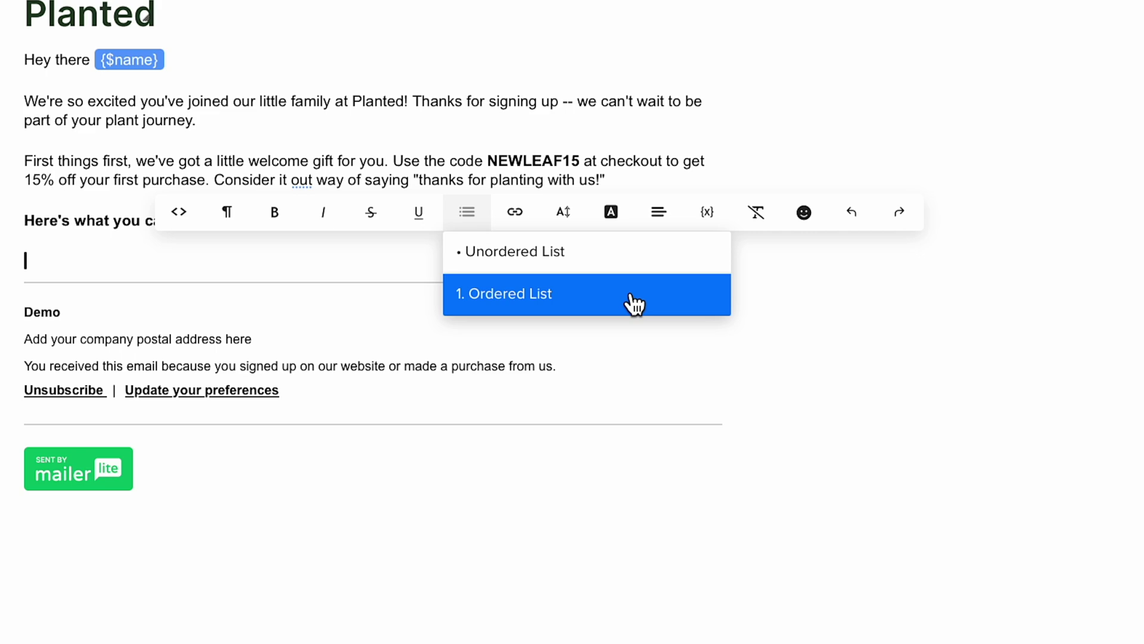
pyautogui.click(623, 262)
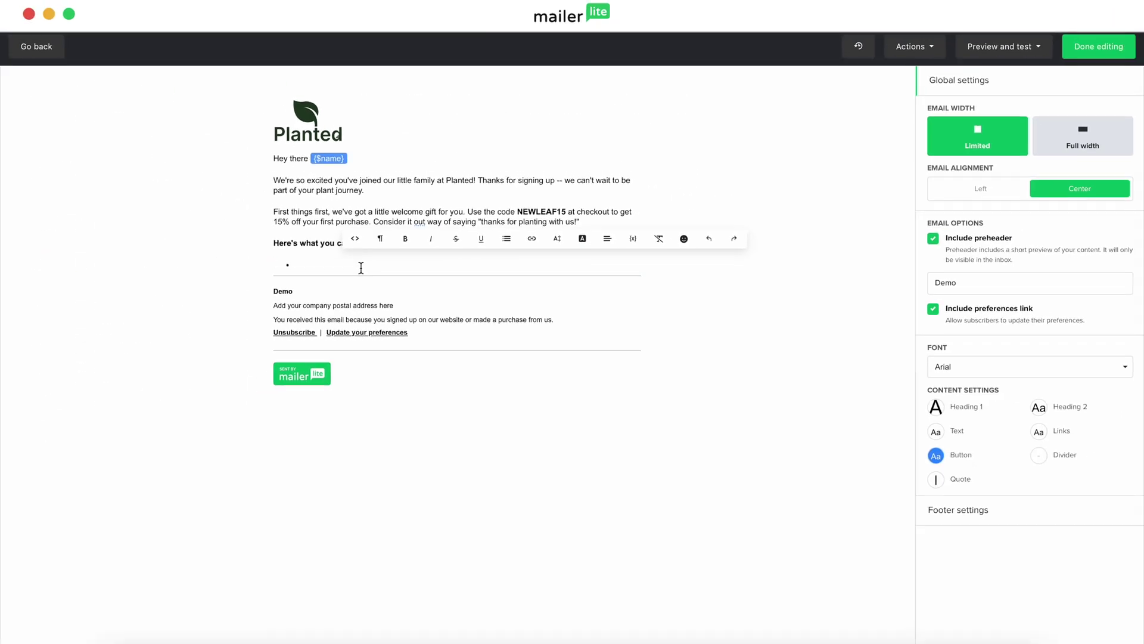
# Step: Fill the list with the weekly plant care tips, first dibs on new arrivals and two pasted perks
pyautogui.write('Weekly plant care tips (because we all need a little green guidance sometimes)')
pyautogui.press('Return')
pyautogui.write("First dibs on new arrivals (hello, rare plant alerts!)Here's what you can look forward to as part of the Planted crew:")
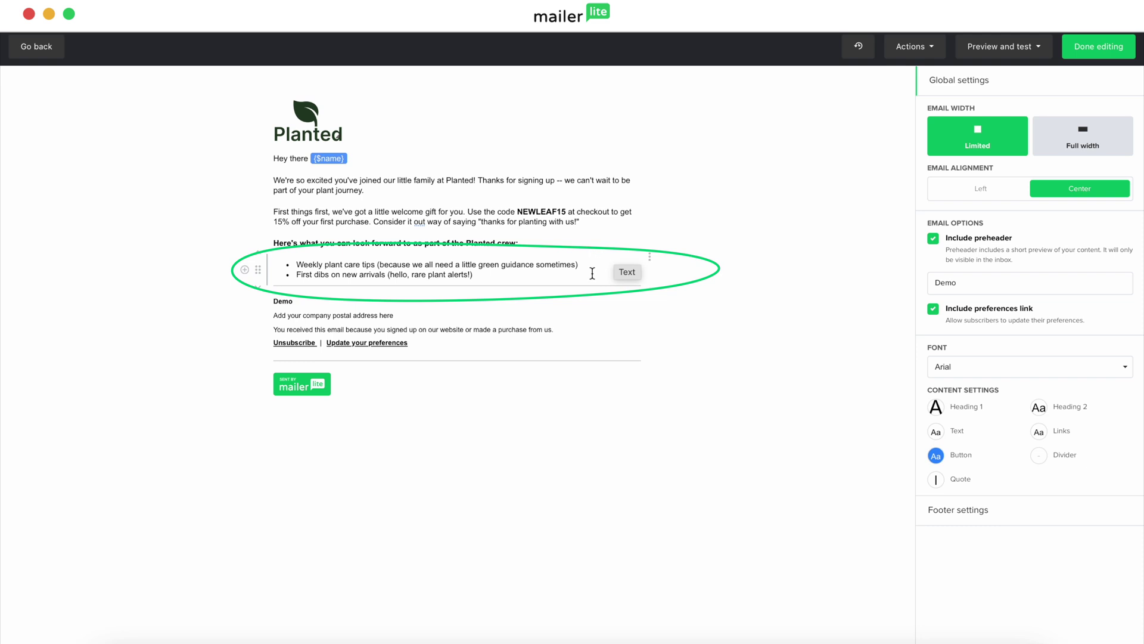
pyautogui.click(493, 275)
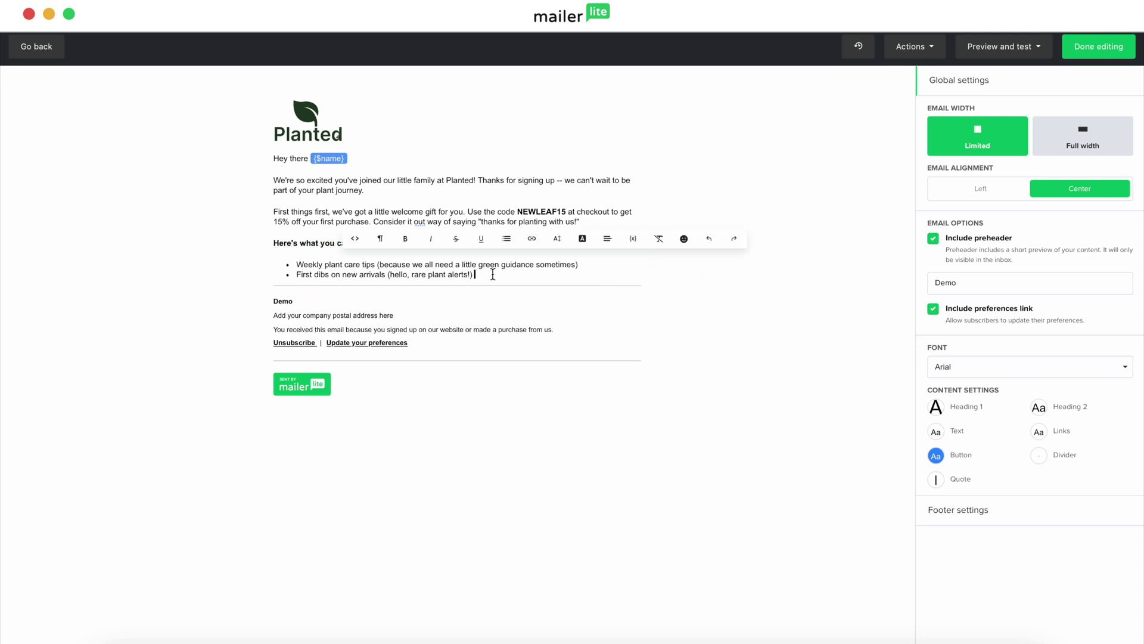
pyautogui.press('Return')
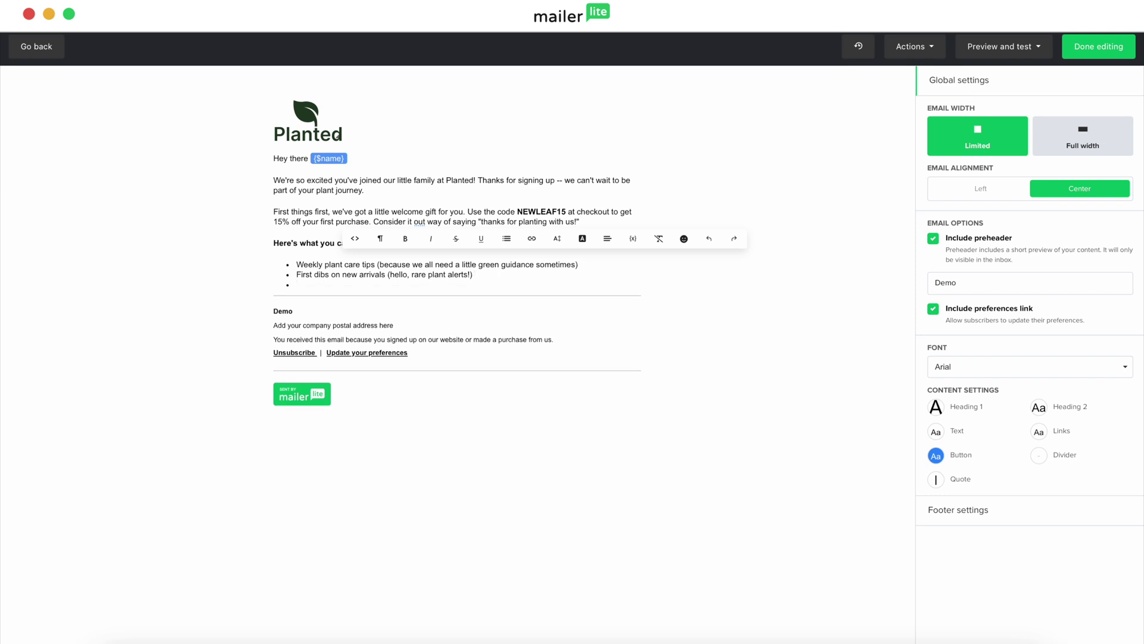
pyautogui.click(241, 272)
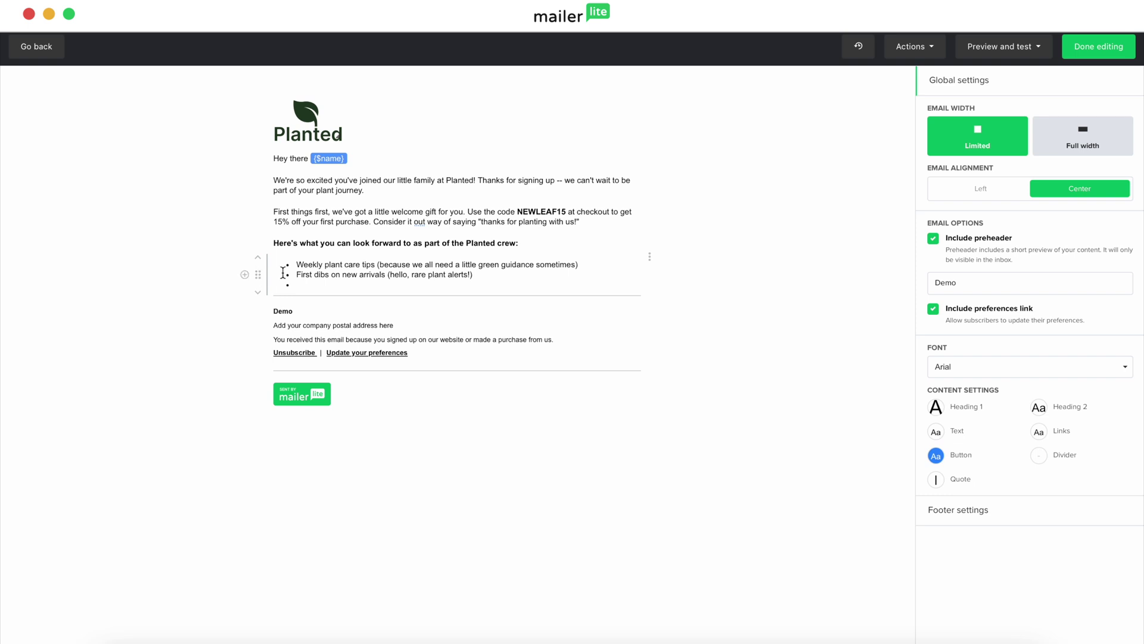
pyautogui.click(313, 284)
pyautogui.write("Members-only deals (your wallet will thank you) Invites to our plant workshops and events (let's get our hands dirty together!)")
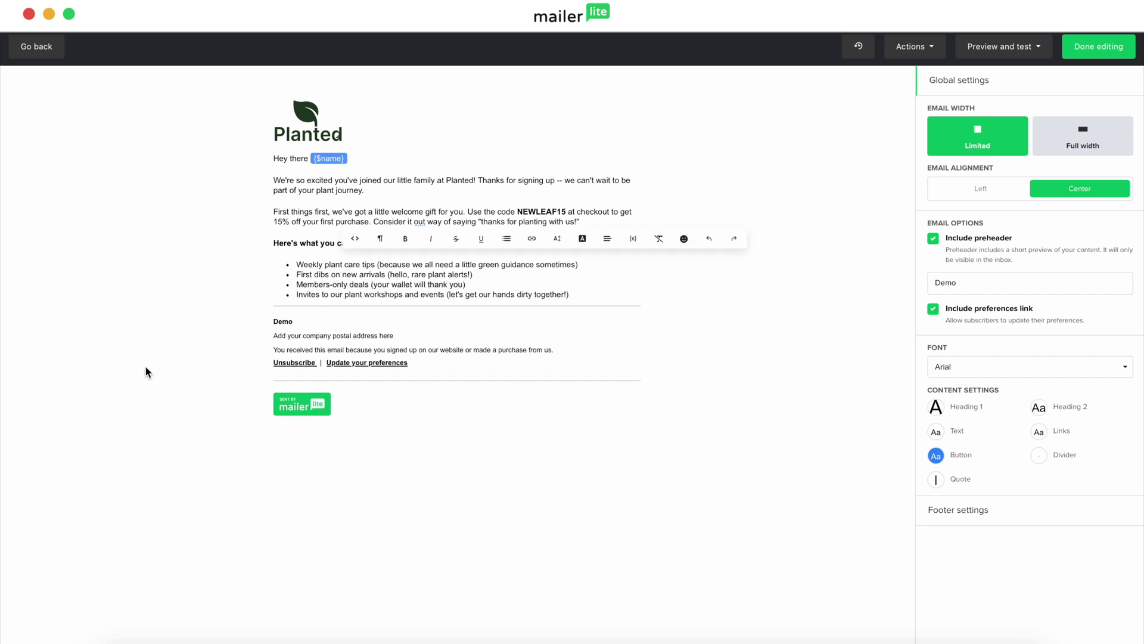
pyautogui.click(146, 367)
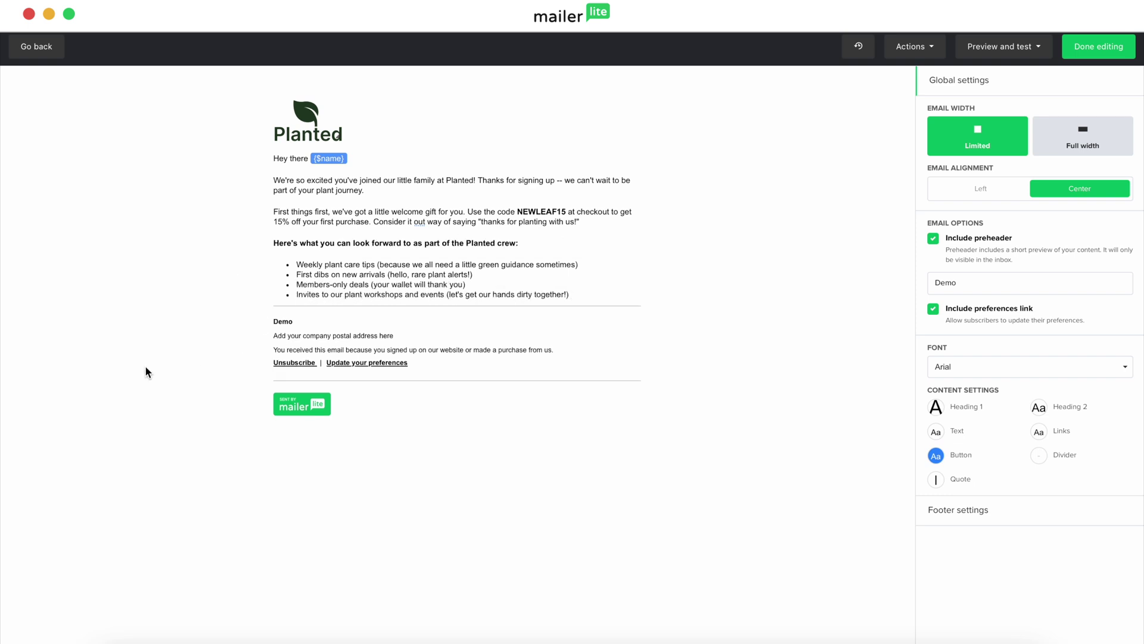
# Step: Add a text block with the closing paragraphs and Planted Team sign-off, then a social links block
pyautogui.click(245, 279)
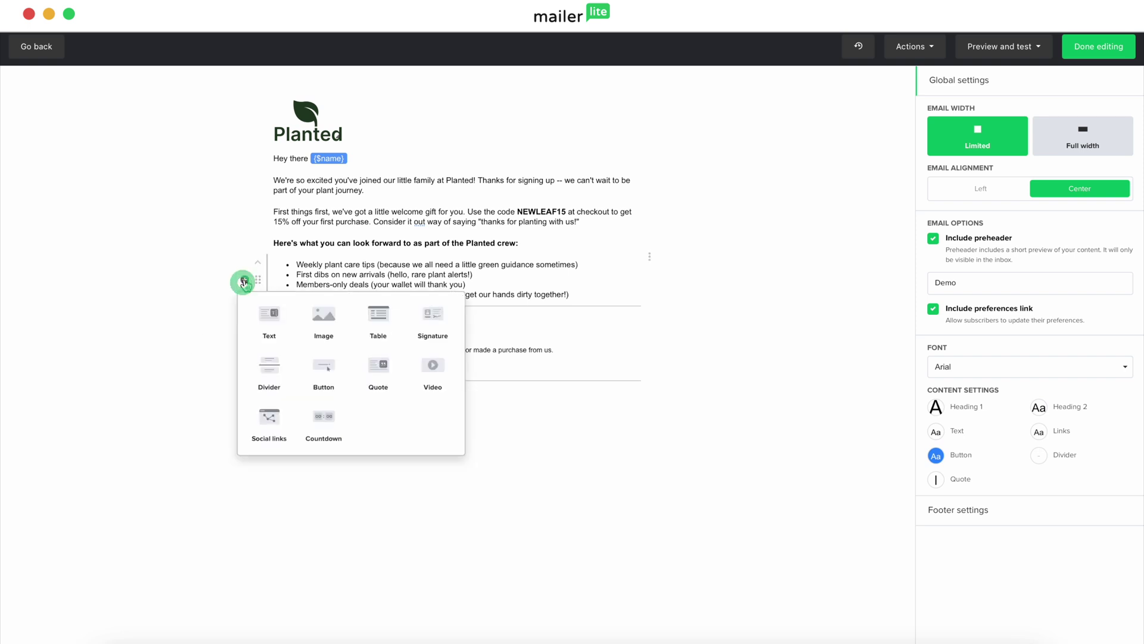
pyautogui.click(270, 318)
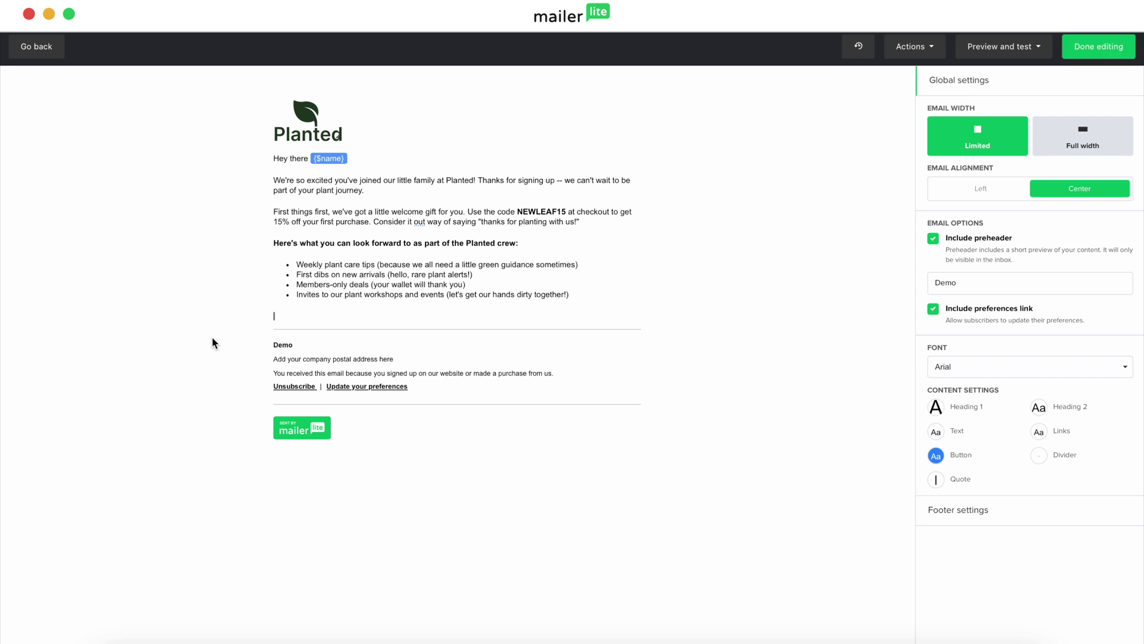
pyautogui.write('Ready to bring some green into your scene? Head over to www.planted.com and fin your new leafy friend. Happy growing! Your Planted Team Follow us for daily plant inspiration:')
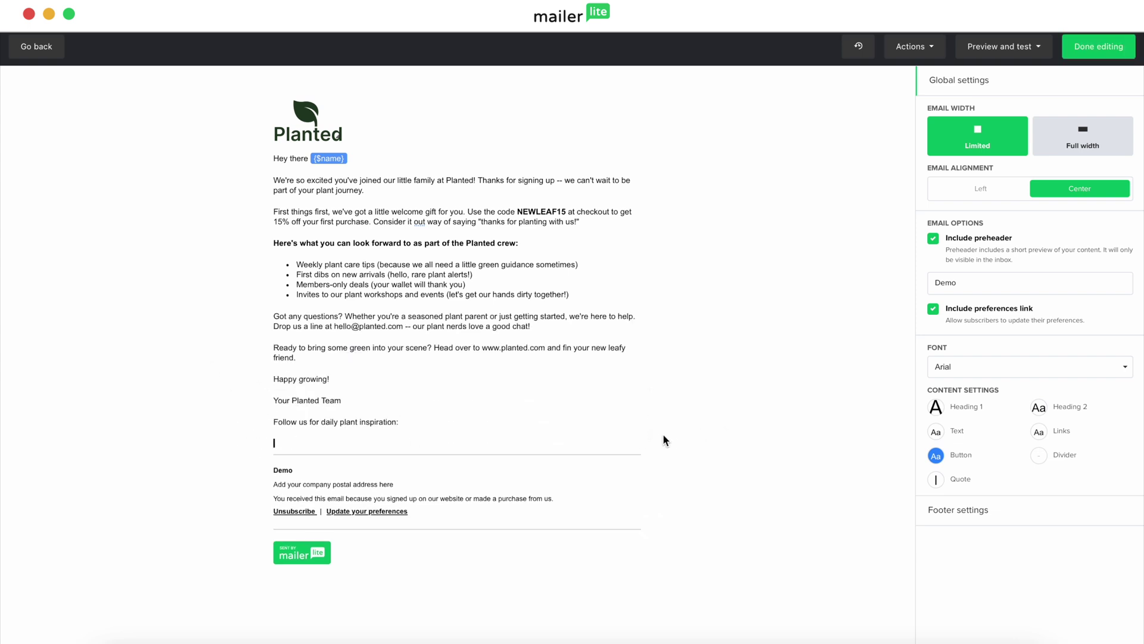
pyautogui.press('BackSpace')
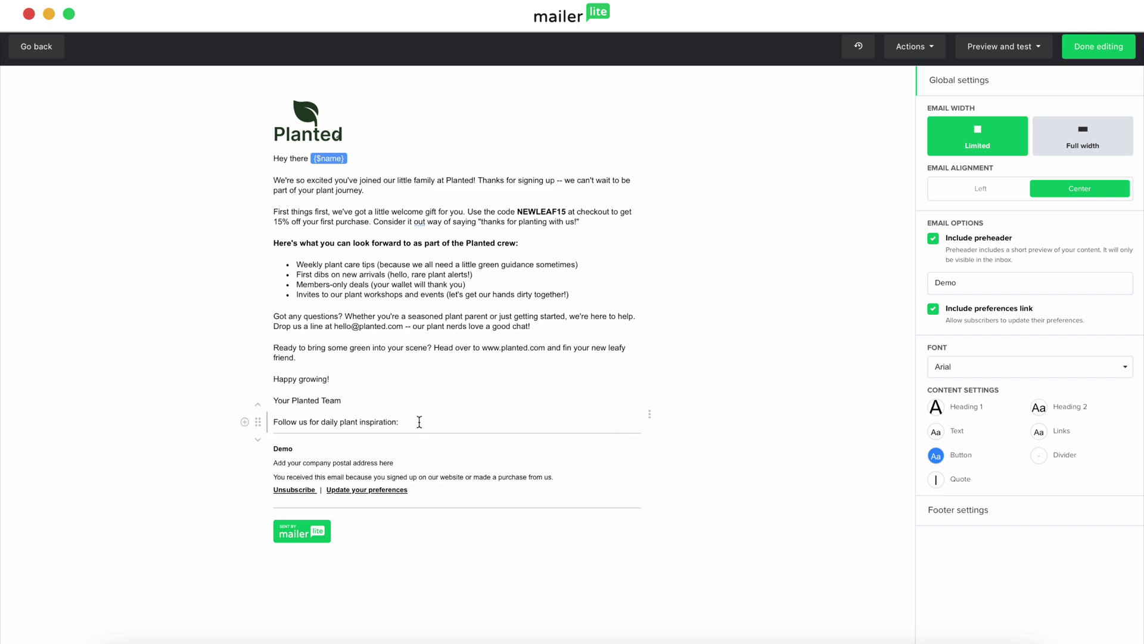
pyautogui.click(245, 422)
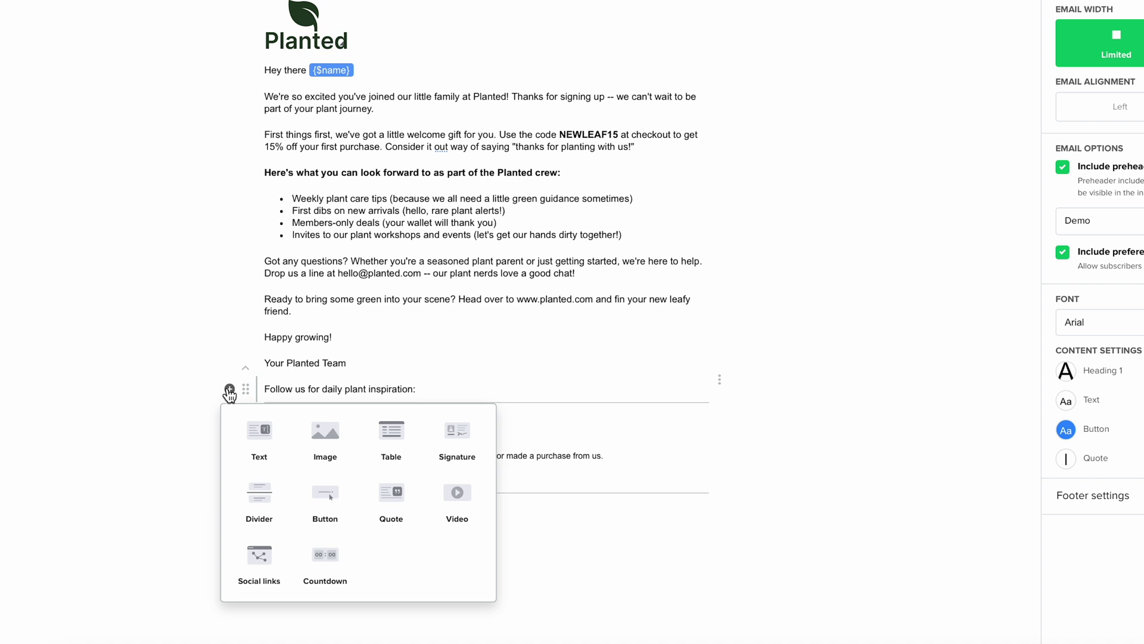
pyautogui.click(259, 557)
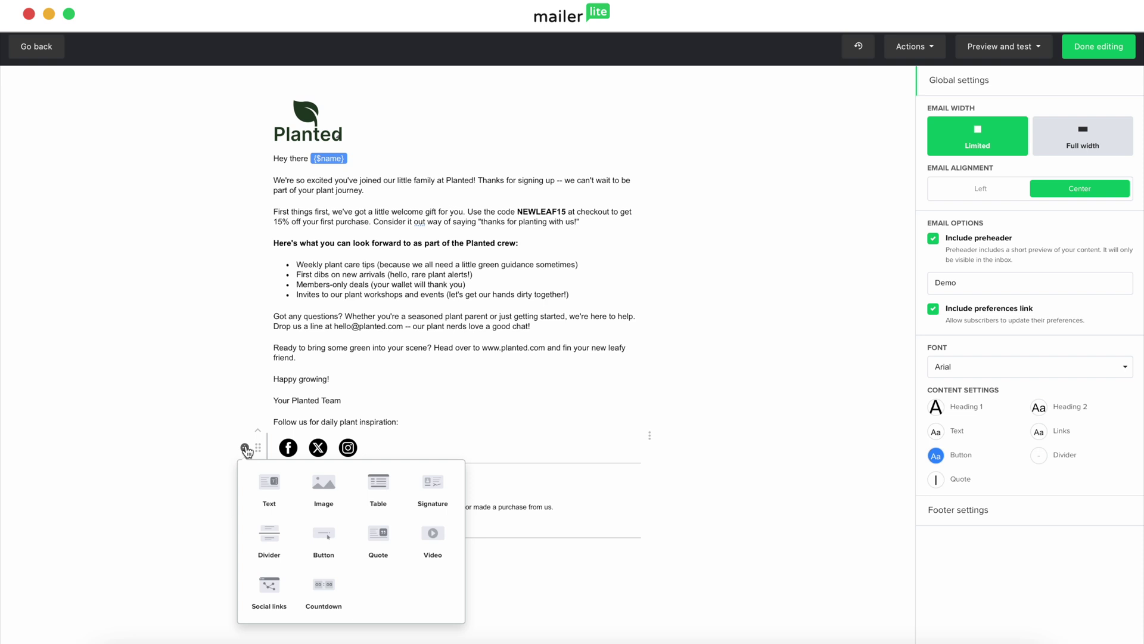
# Step: Try a Quote block below the social icons, then delete it
pyautogui.click(381, 534)
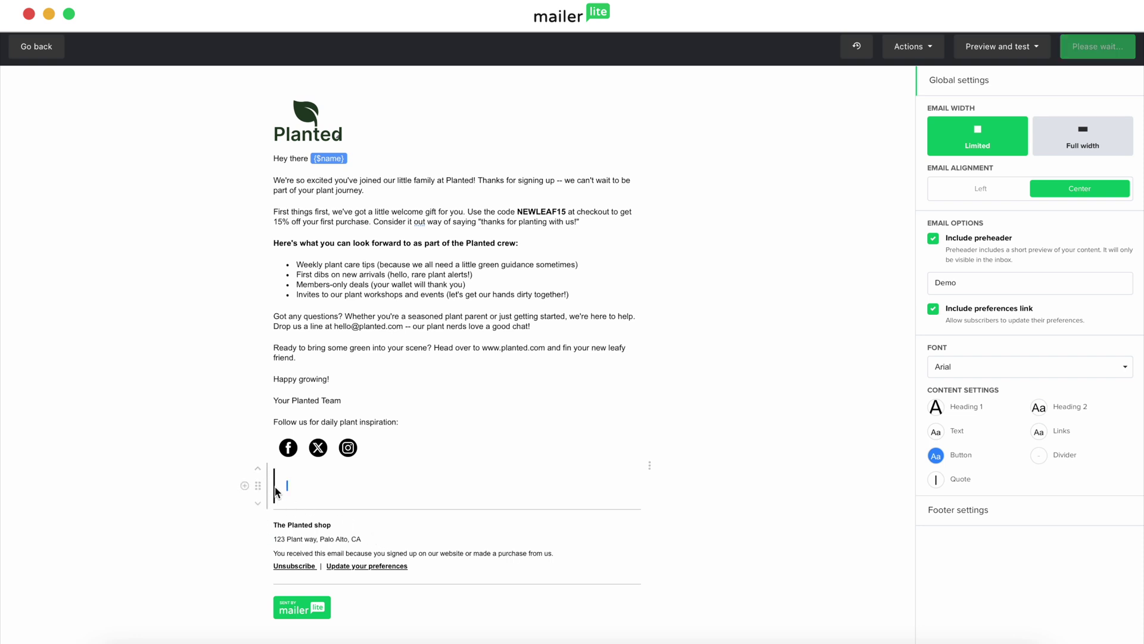
pyautogui.write('Your quote')
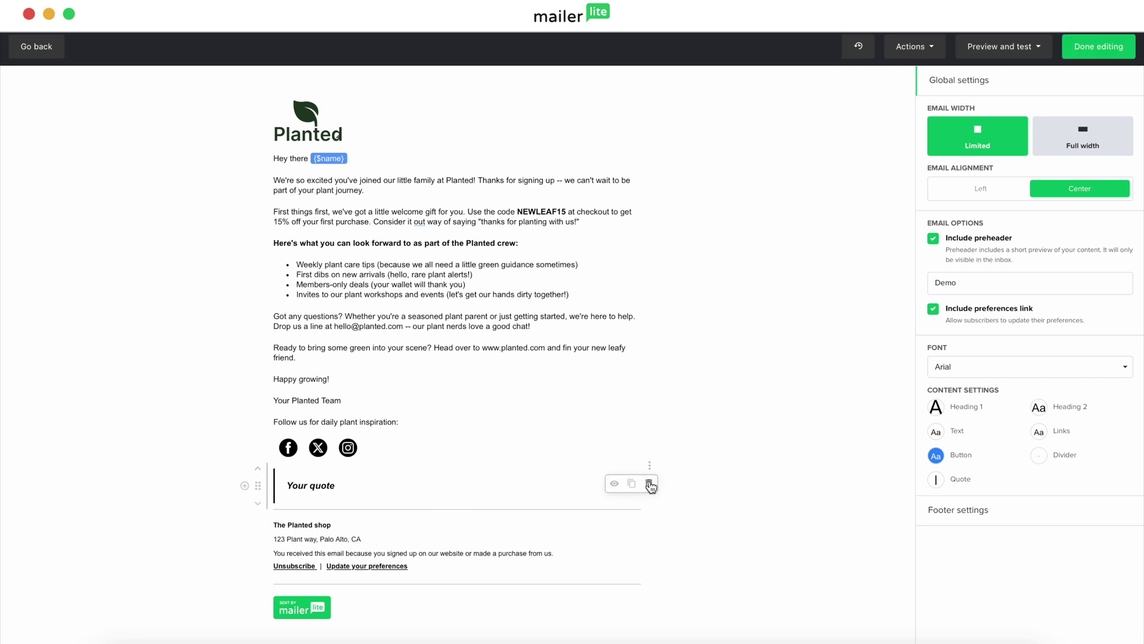
pyautogui.click(650, 486)
# Step: Insert a Countdown block, inspect its settings, then delete it via its action menu
pyautogui.click(244, 447)
pyautogui.click(330, 591)
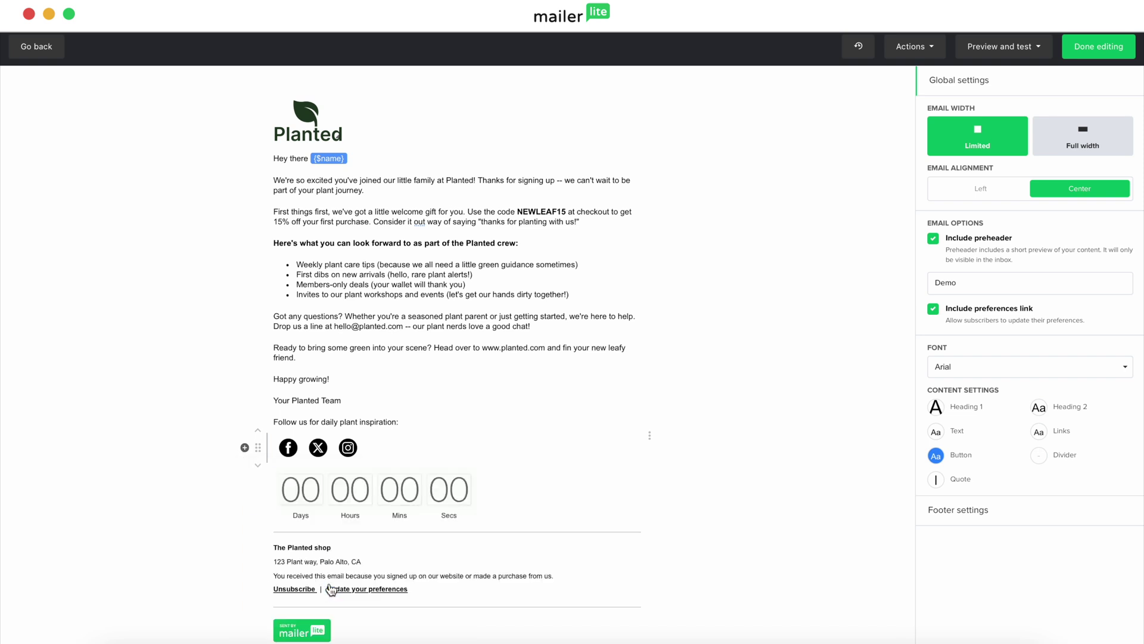
pyautogui.click(488, 495)
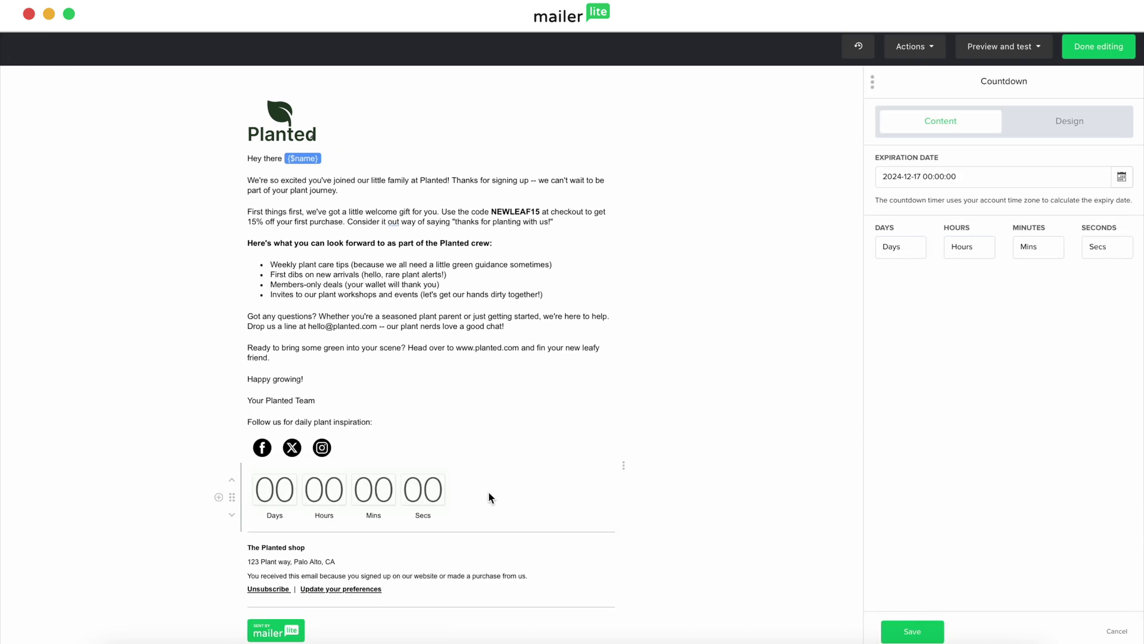
pyautogui.click(623, 465)
pyautogui.click(624, 483)
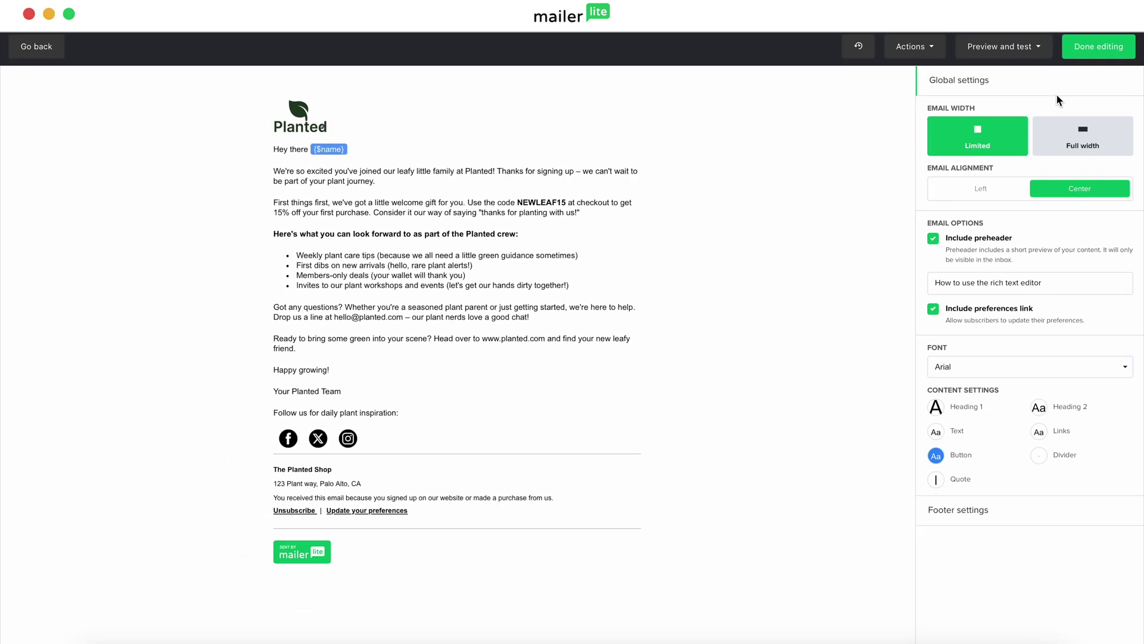
pyautogui.click(1039, 51)
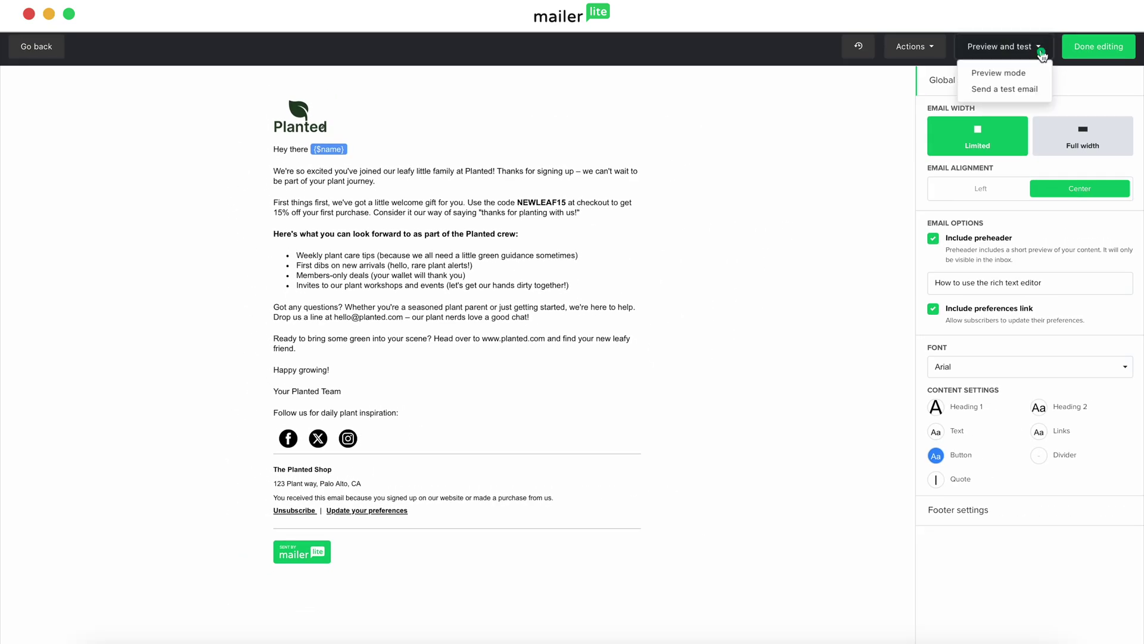
pyautogui.click(1028, 73)
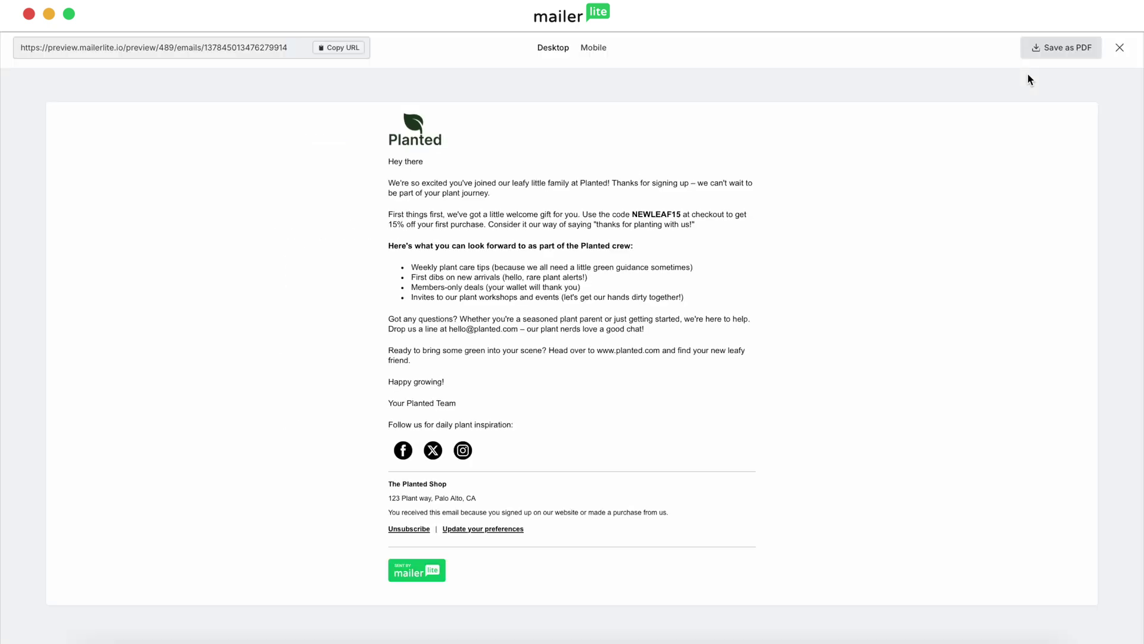
pyautogui.click(599, 50)
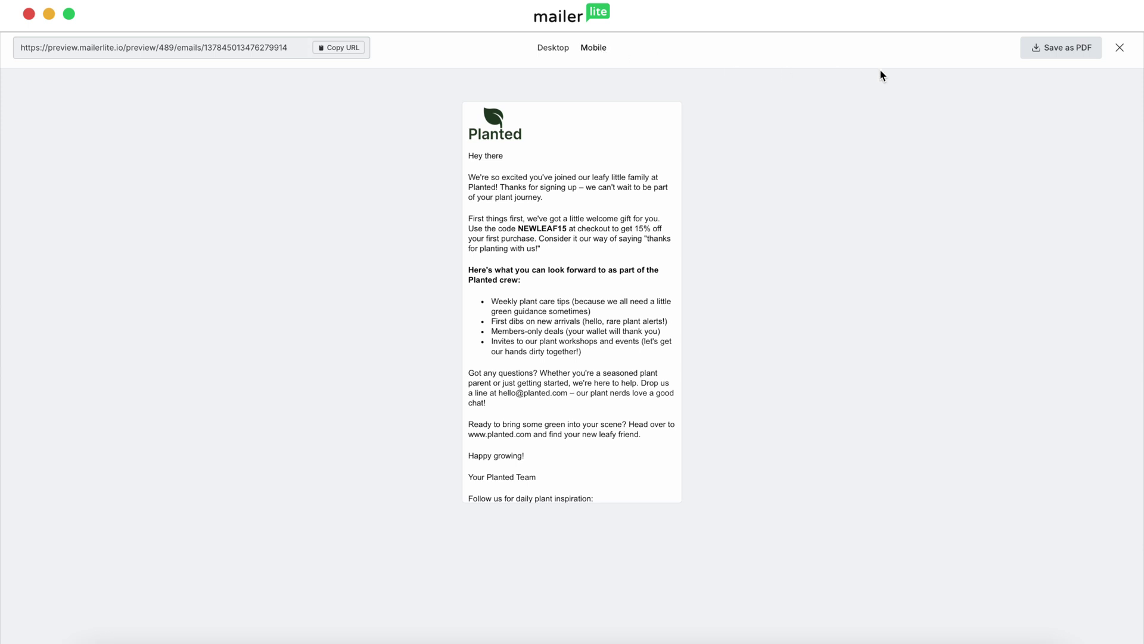
pyautogui.click(1120, 48)
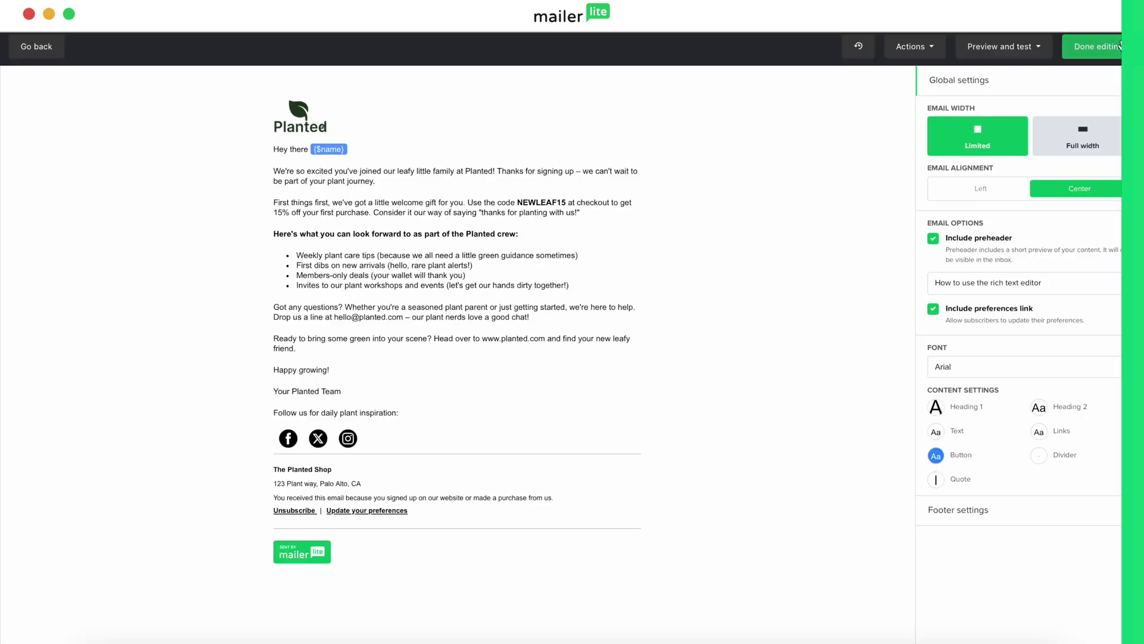